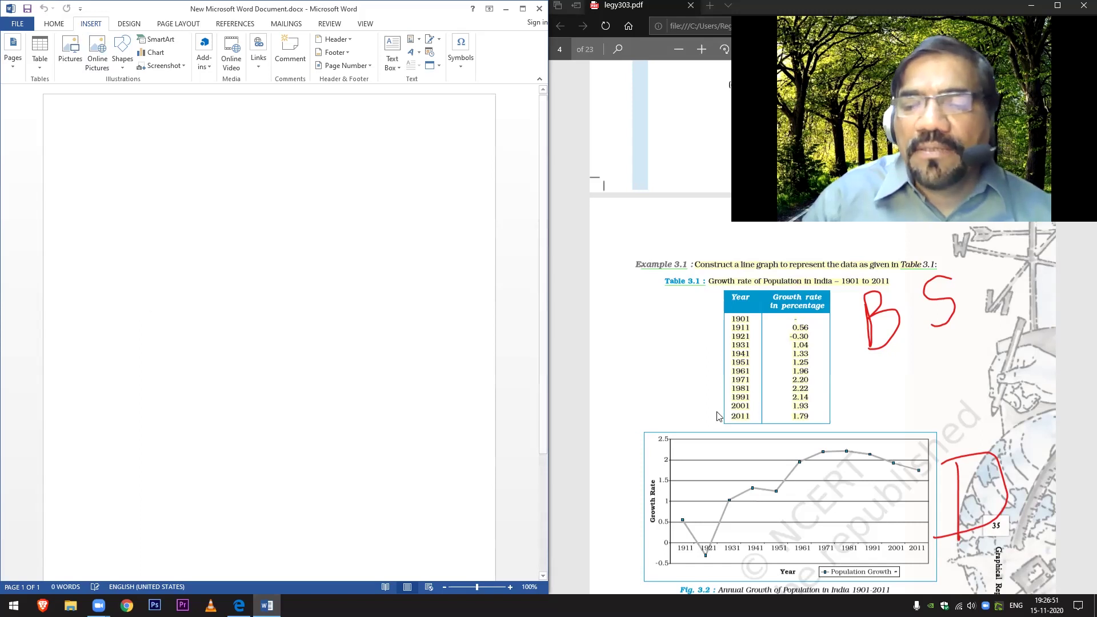
# Step: Insert a Line chart from the Insert Chart dialog, creating three placeholder series
pyautogui.scroll(-1, 824, 423)
pyautogui.scroll(-3, 825, 424)
pyautogui.scroll(4, 825, 424)
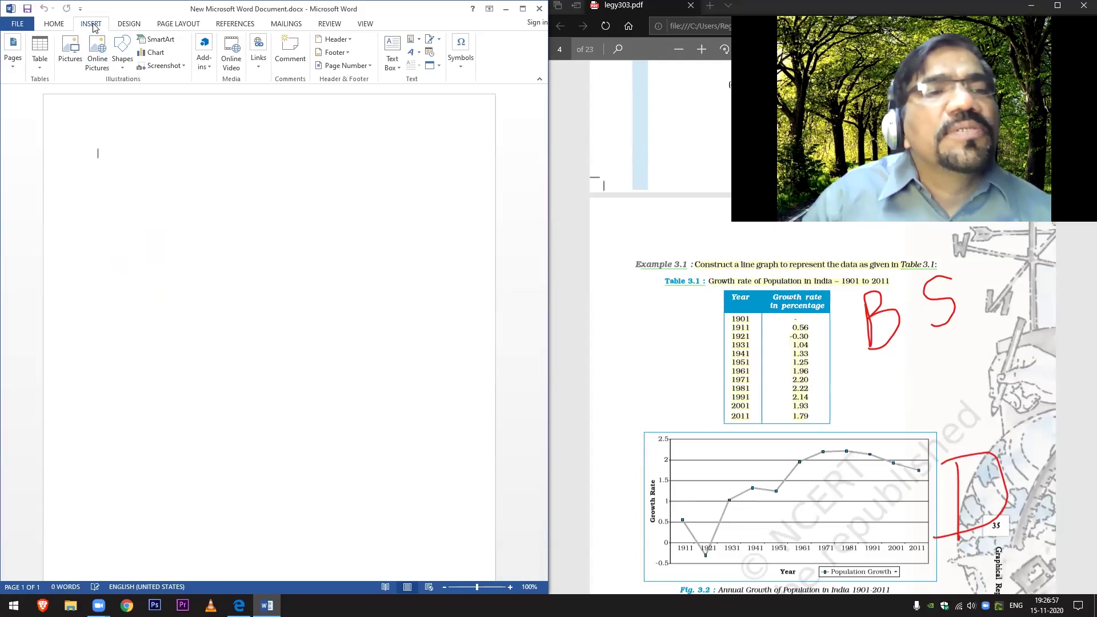
pyautogui.click(160, 55)
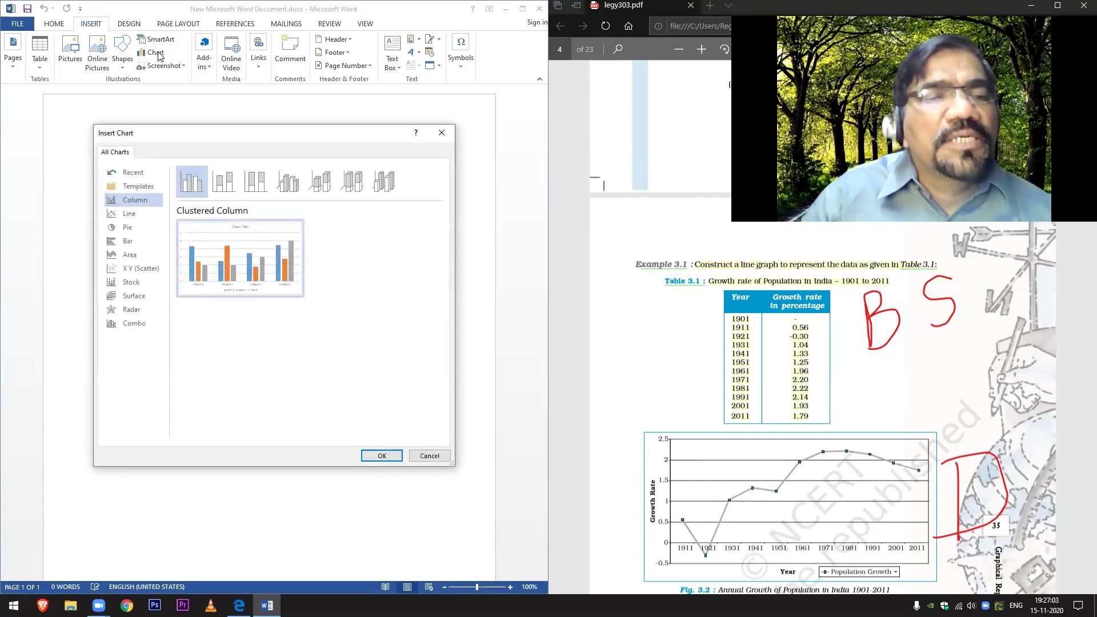
pyautogui.click(125, 221)
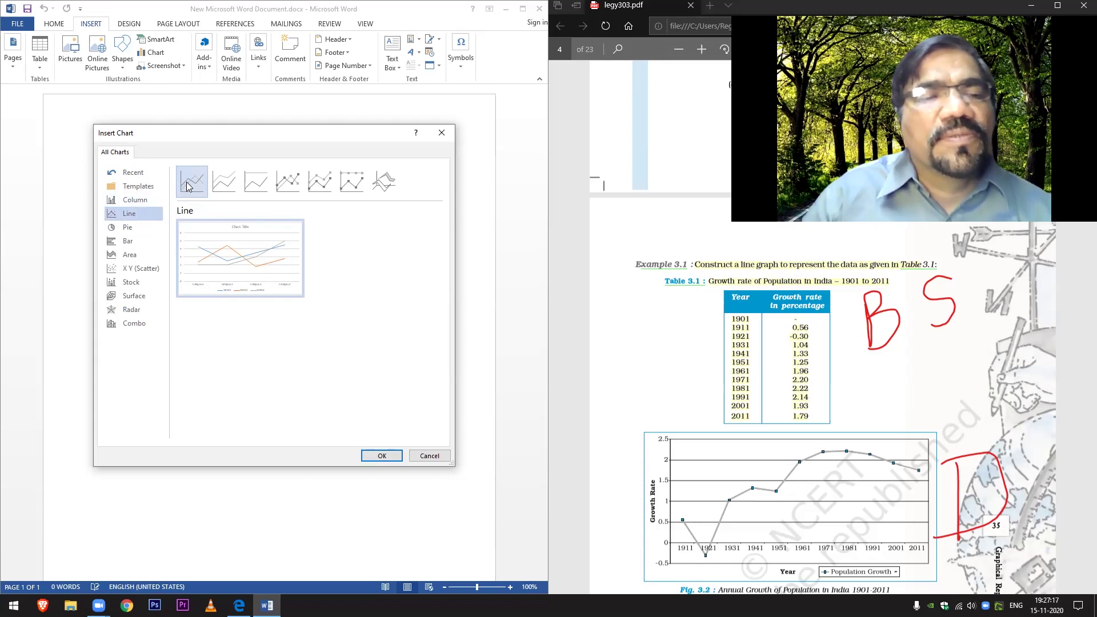
pyautogui.click(382, 455)
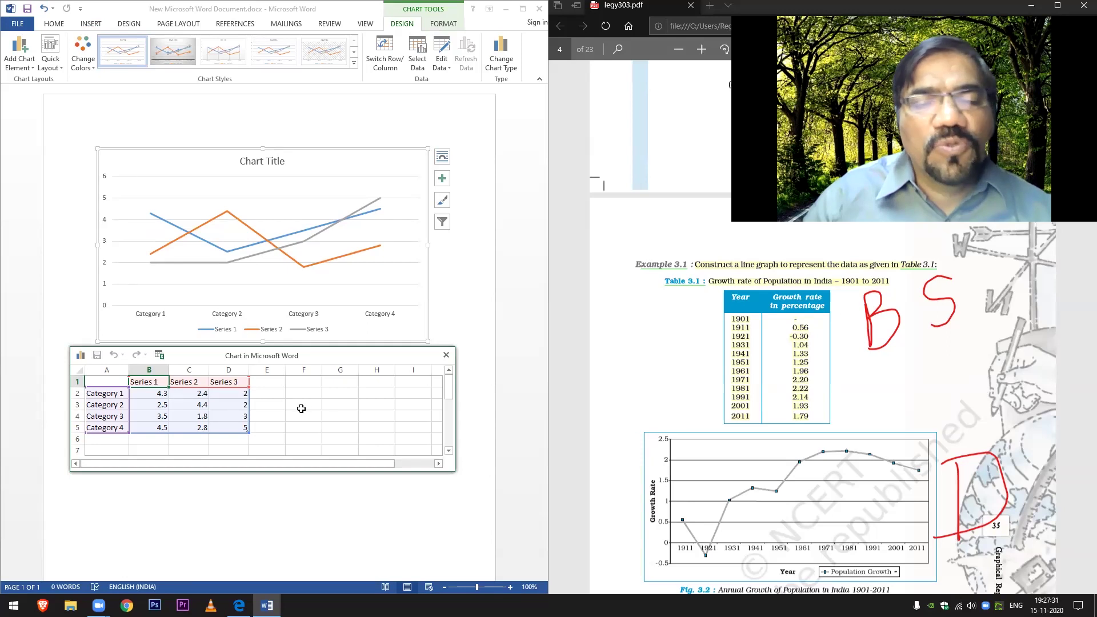
# Step: Clear the Series 3 and Series 2 placeholder values from columns D and C of the data sheet
pyautogui.moveTo(230, 385); pyautogui.dragTo(230, 427)
pyautogui.press('Delete')
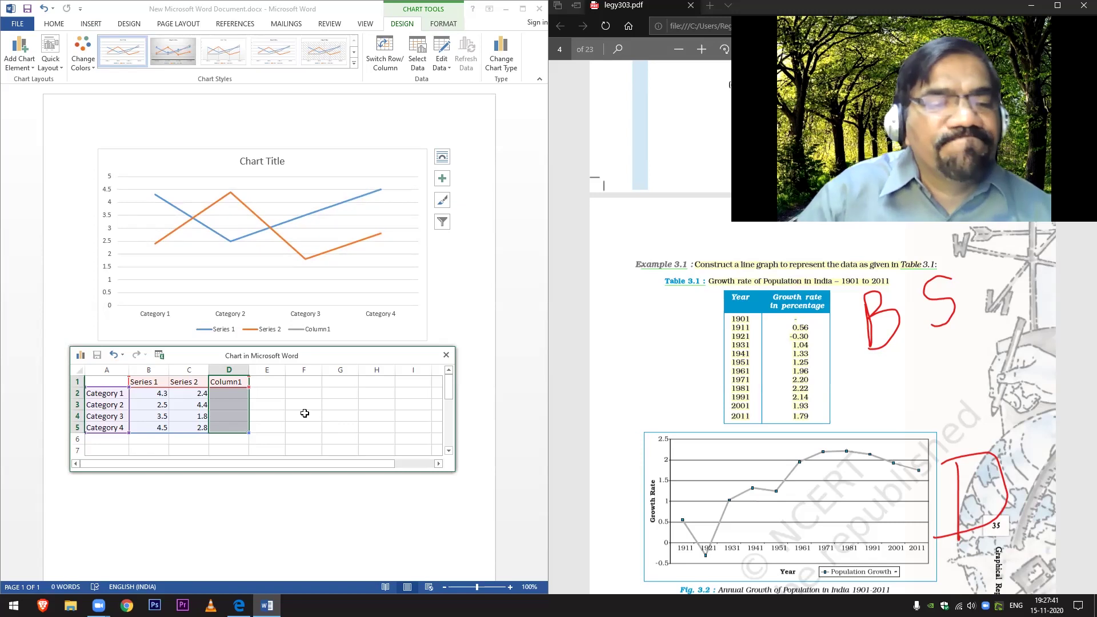
pyautogui.click(182, 382)
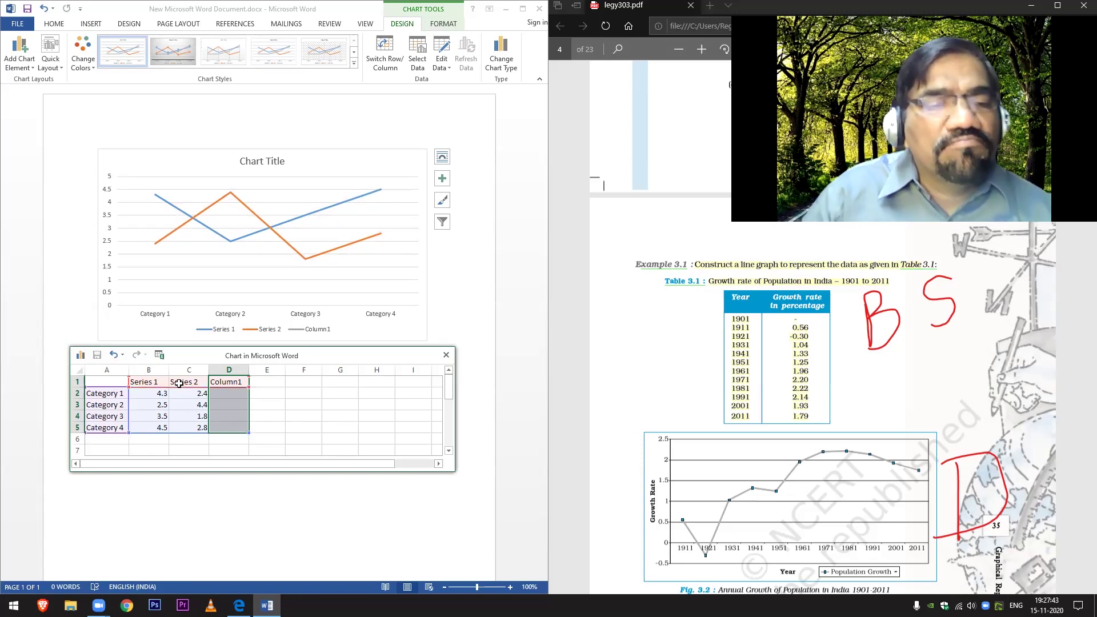
pyautogui.moveTo(181, 391); pyautogui.dragTo(189, 429)
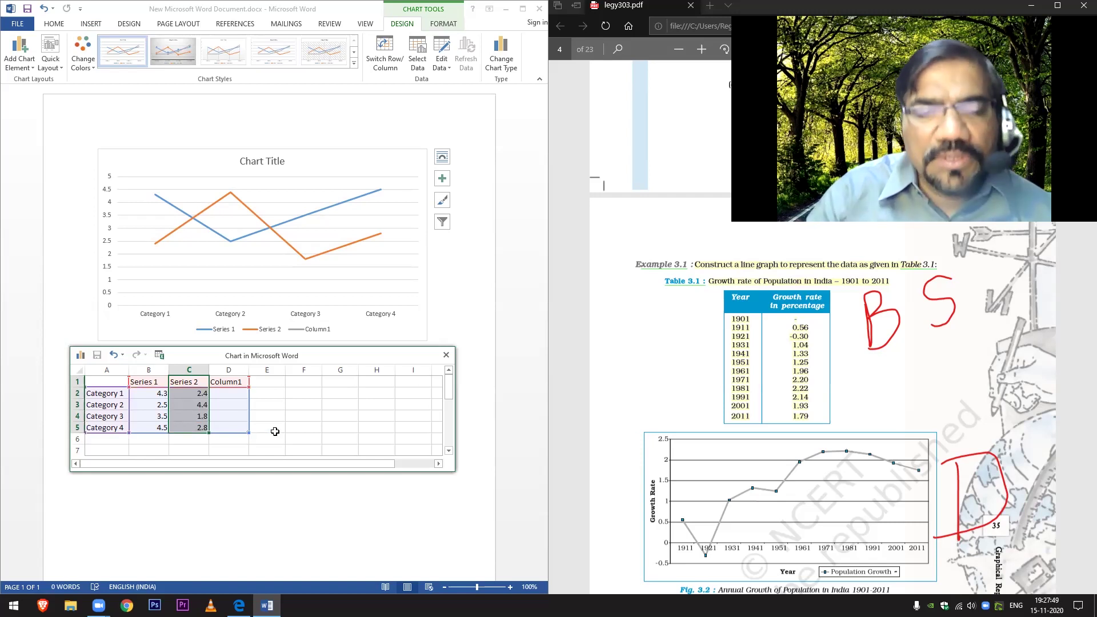
pyautogui.press('Delete')
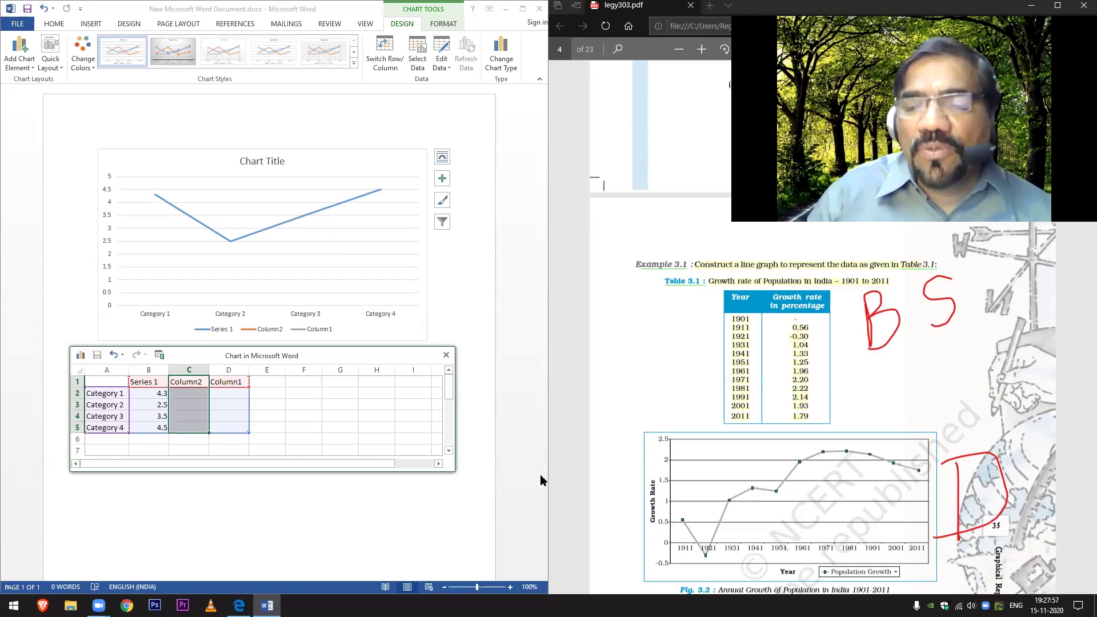
pyautogui.scroll(-2, 627, 440)
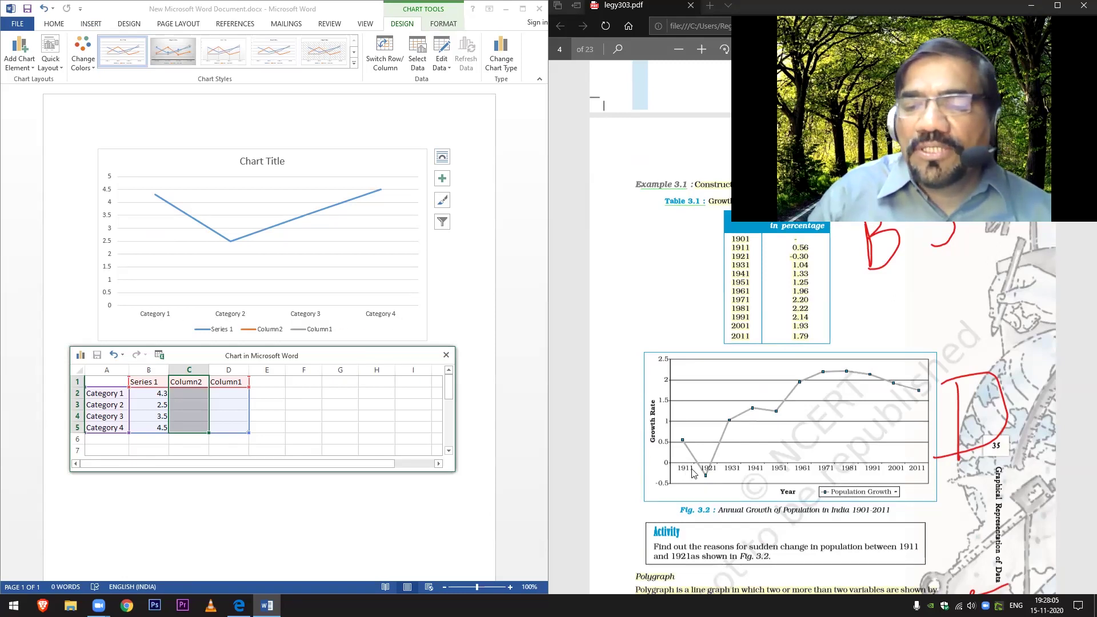
# Step: Enter 1901 from the textbook table into cell A2, then start retyping it as 1911
pyautogui.click(102, 394)
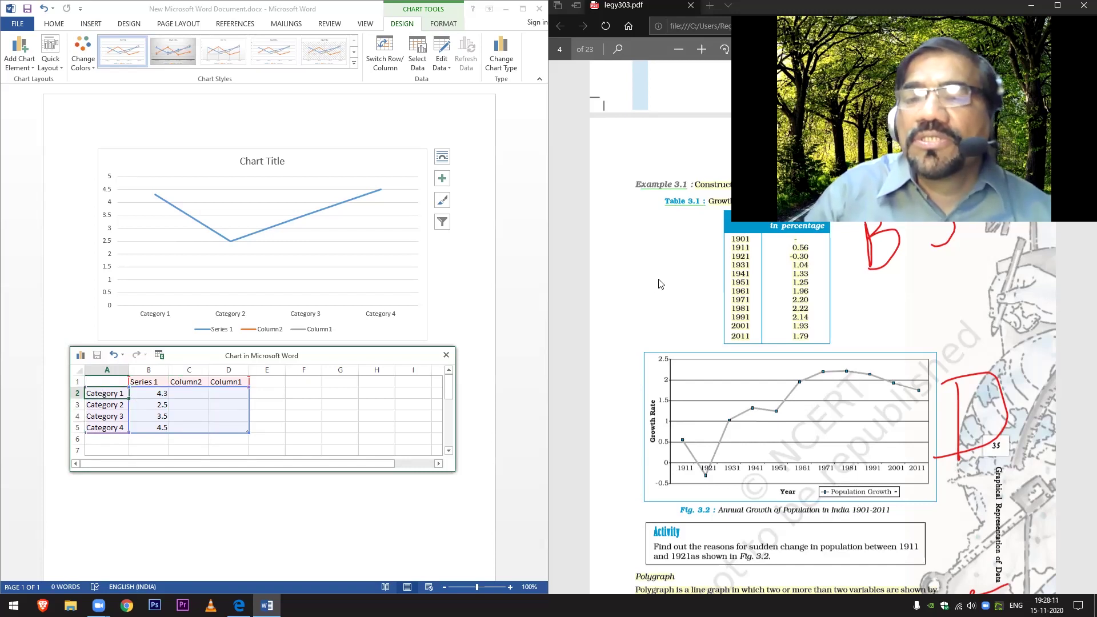
pyautogui.doubleClick(749, 238)
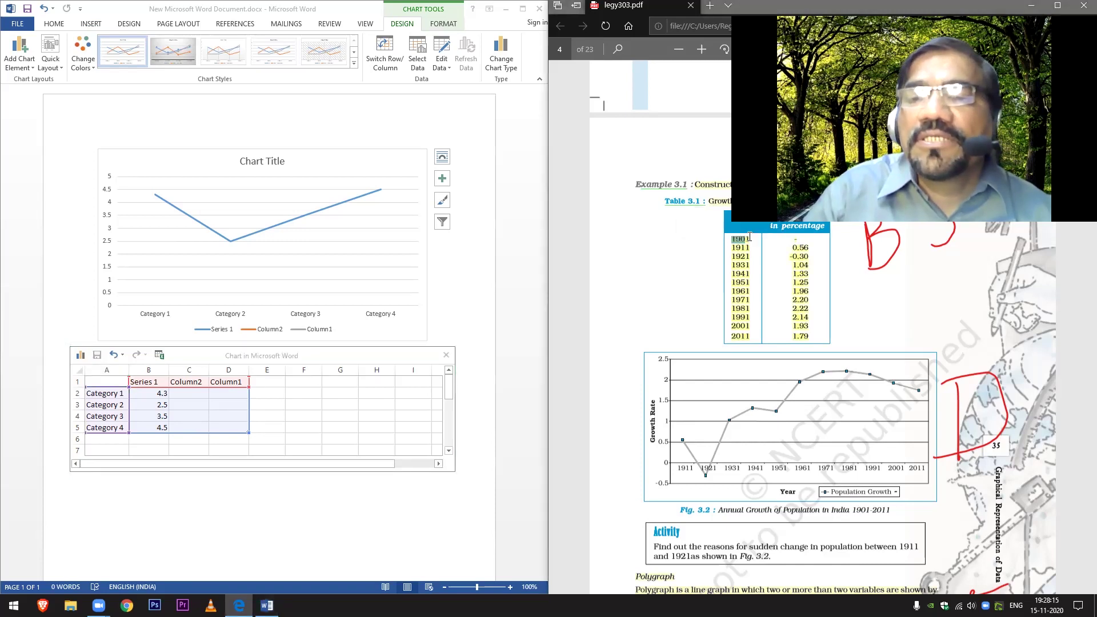
pyautogui.moveTo(752, 238)
pyautogui.mouseDown()
pyautogui.moveTo(731, 235)
pyautogui.moveTo(749, 238)
pyautogui.mouseUp()
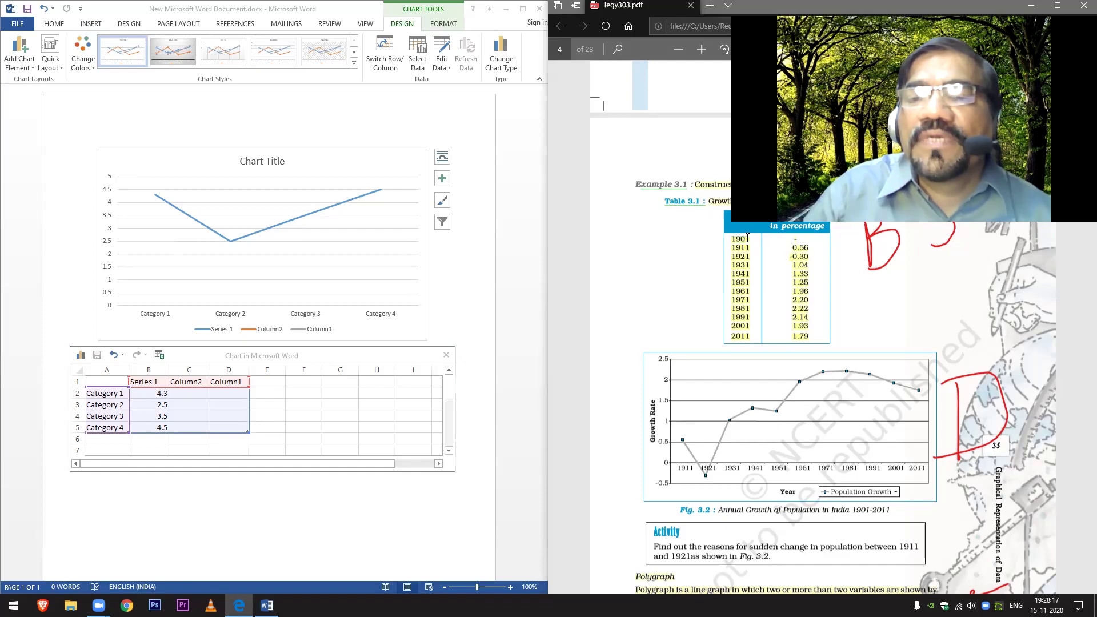
pyautogui.click(111, 393)
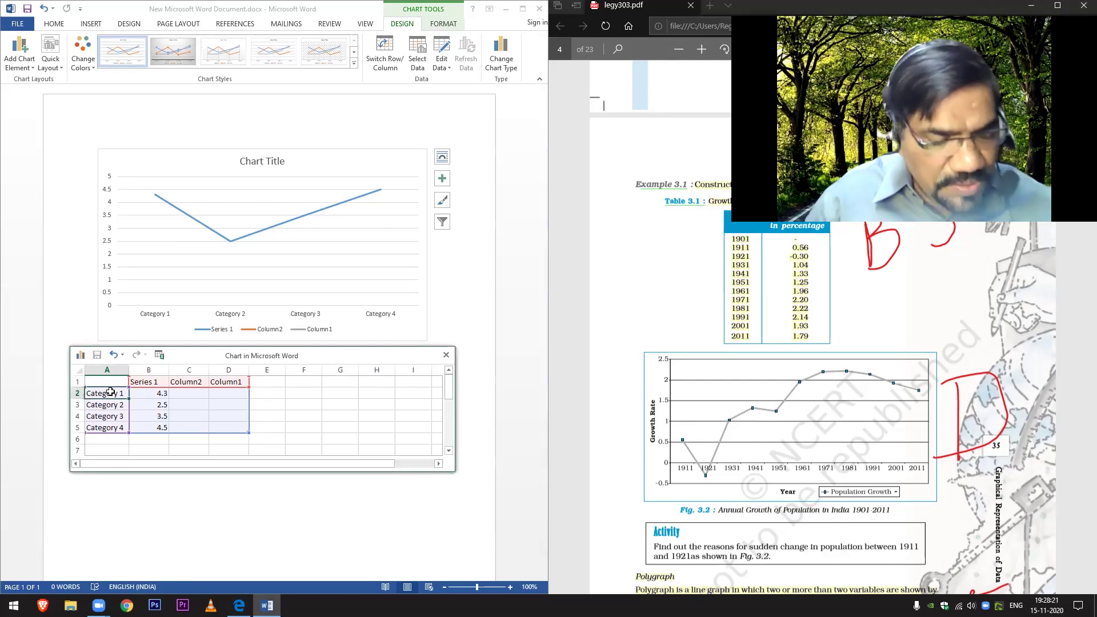
pyautogui.write('190')
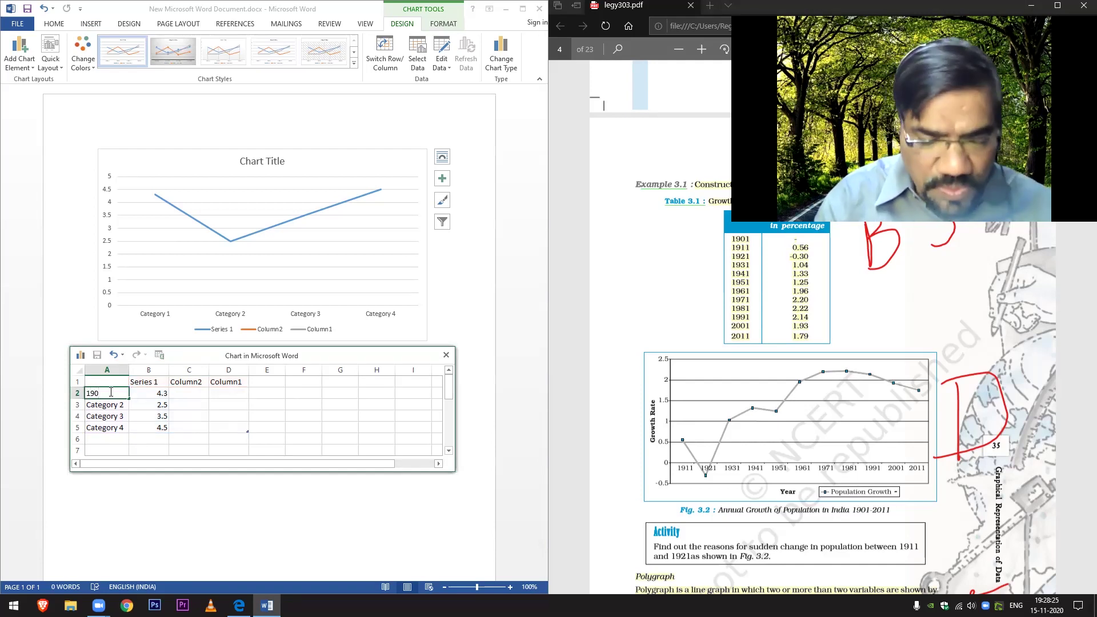
pyautogui.write('1')
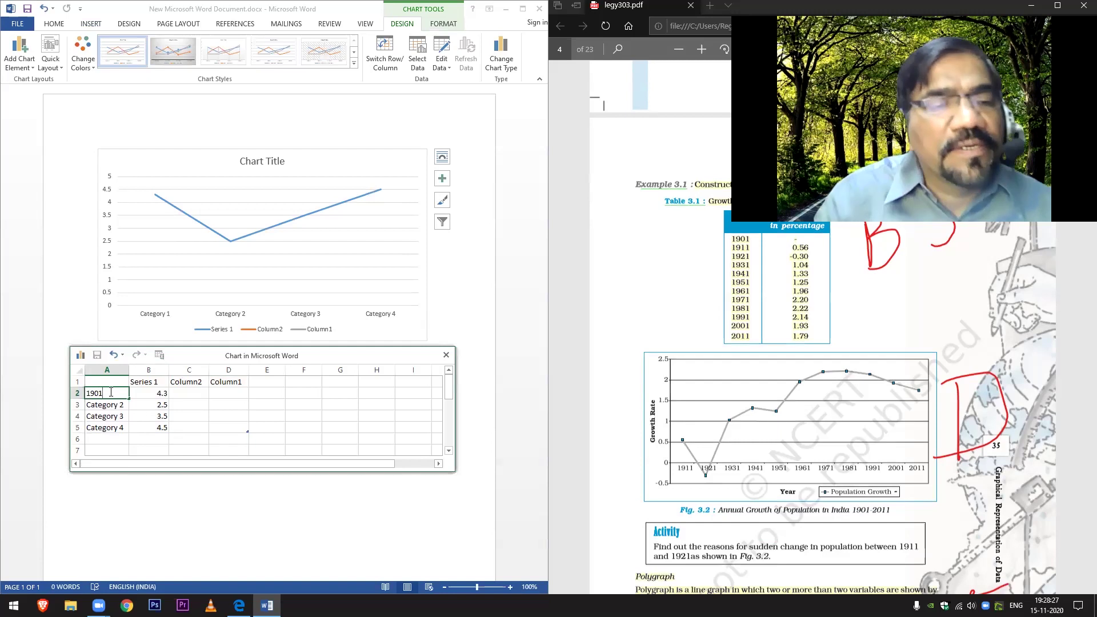
pyautogui.click(114, 404)
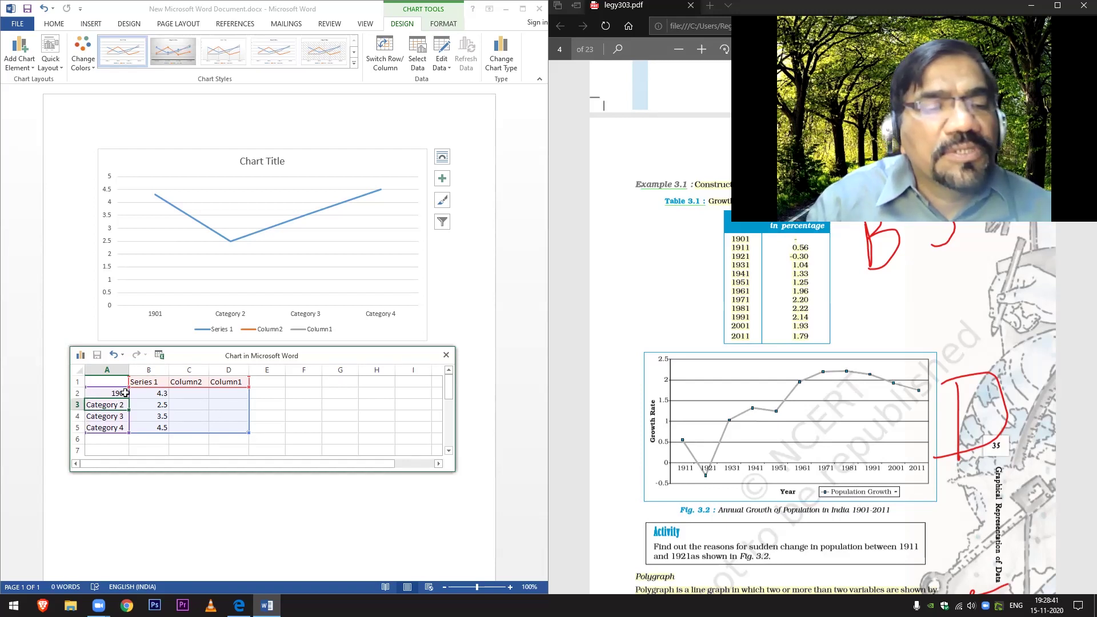
pyautogui.click(123, 393)
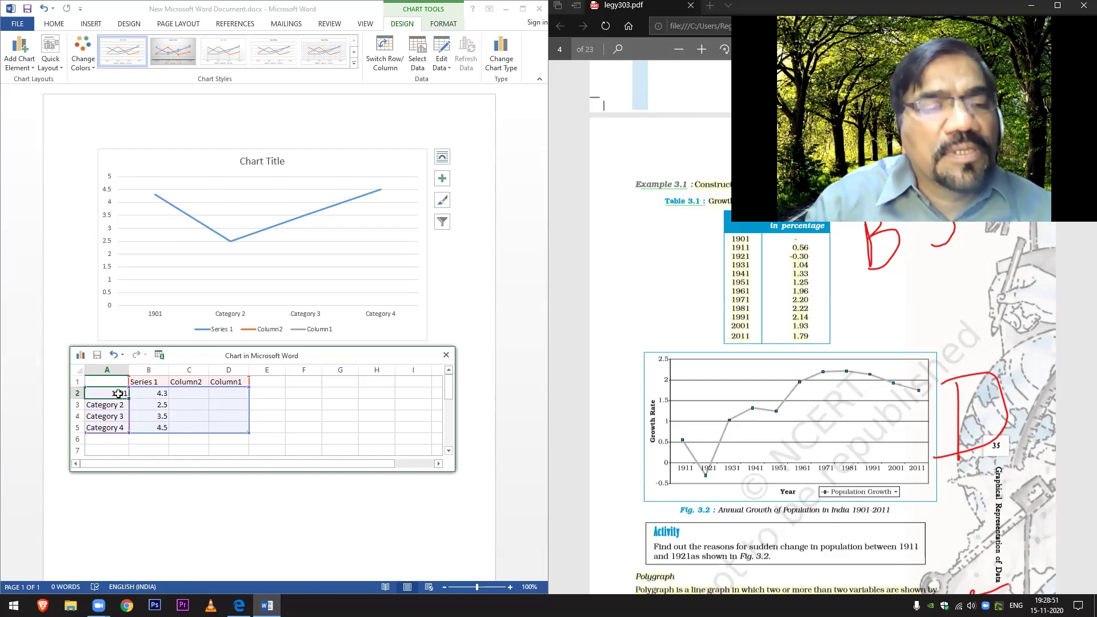
pyautogui.write('1')
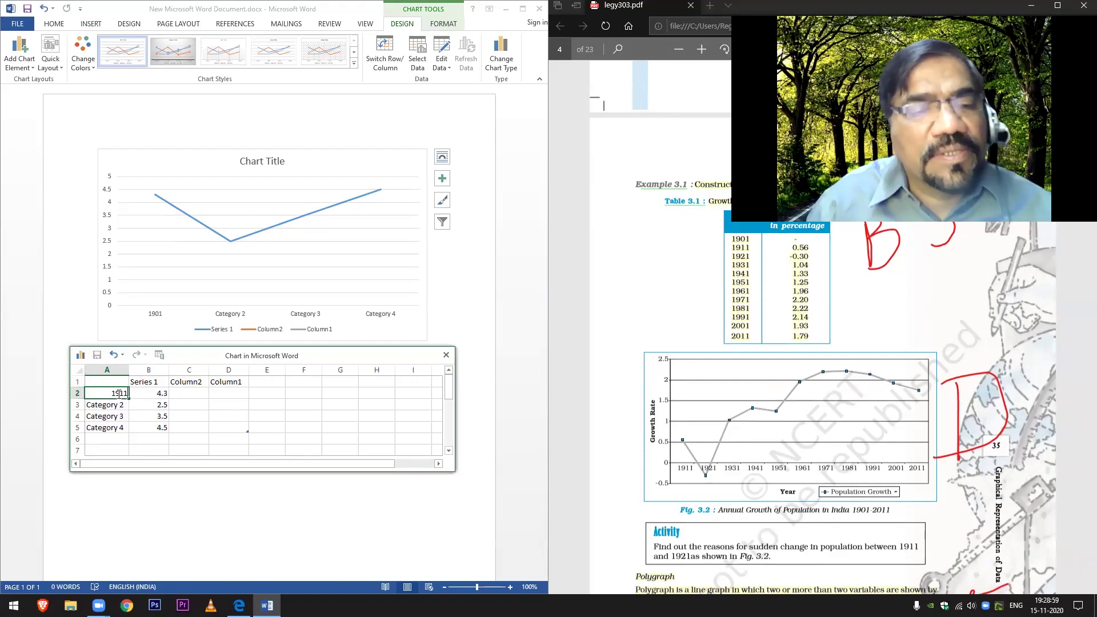
# Step: Enter 1911 and 1921 as the first two year categories in column A
pyautogui.write('911')
pyautogui.click(113, 410)
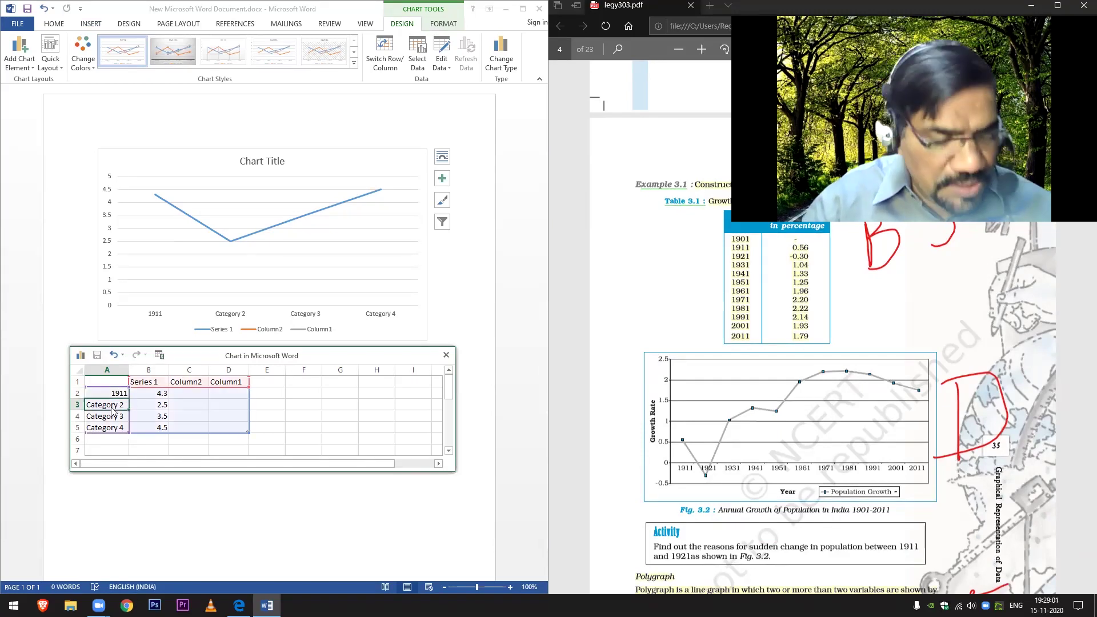
pyautogui.write('19')
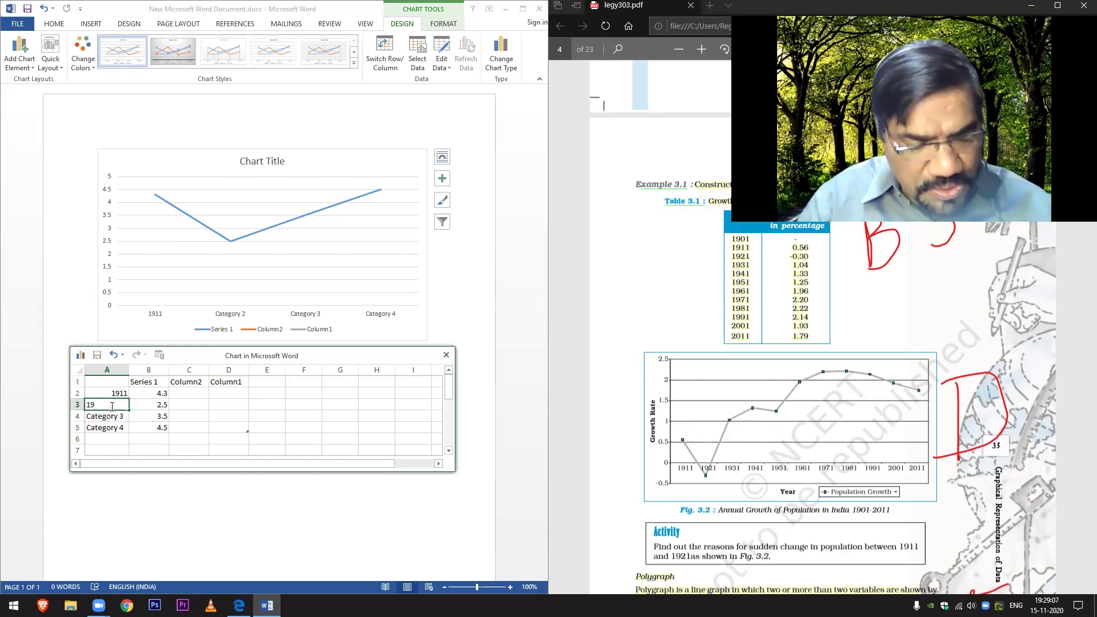
pyautogui.write('21')
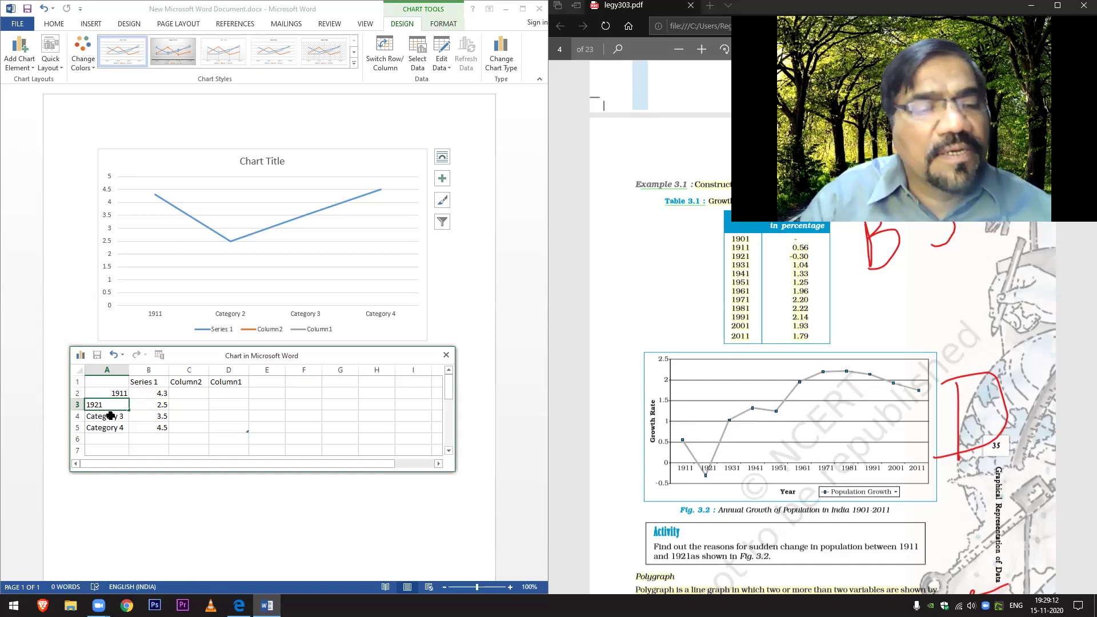
pyautogui.click(108, 416)
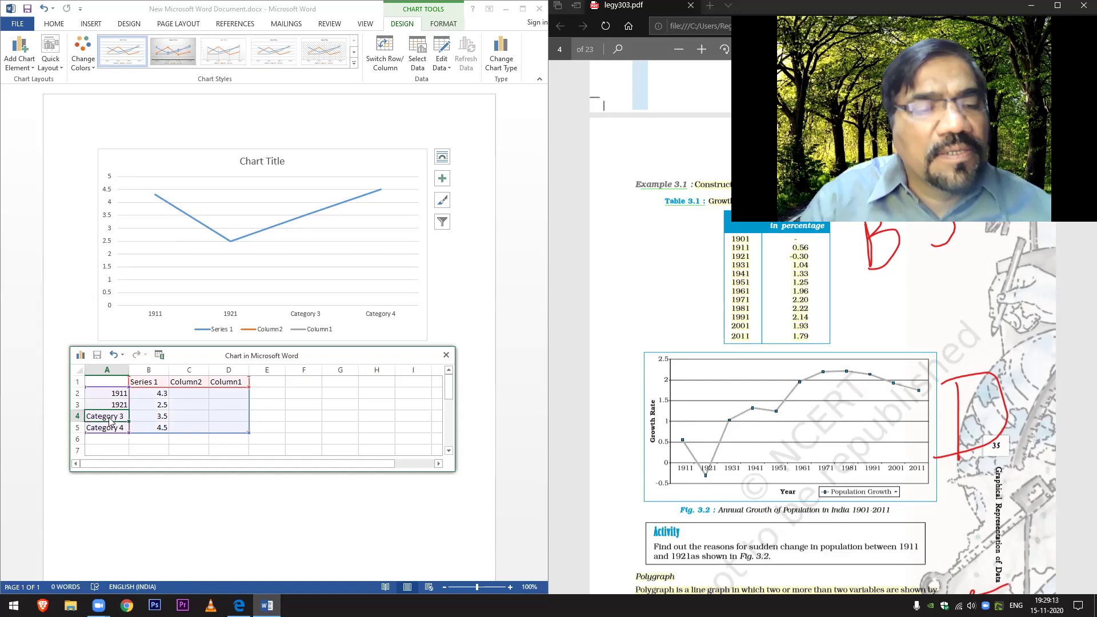
# Step: Copy the 1921 year cell A3 and paste it into cell A4
pyautogui.rightClick(110, 420)
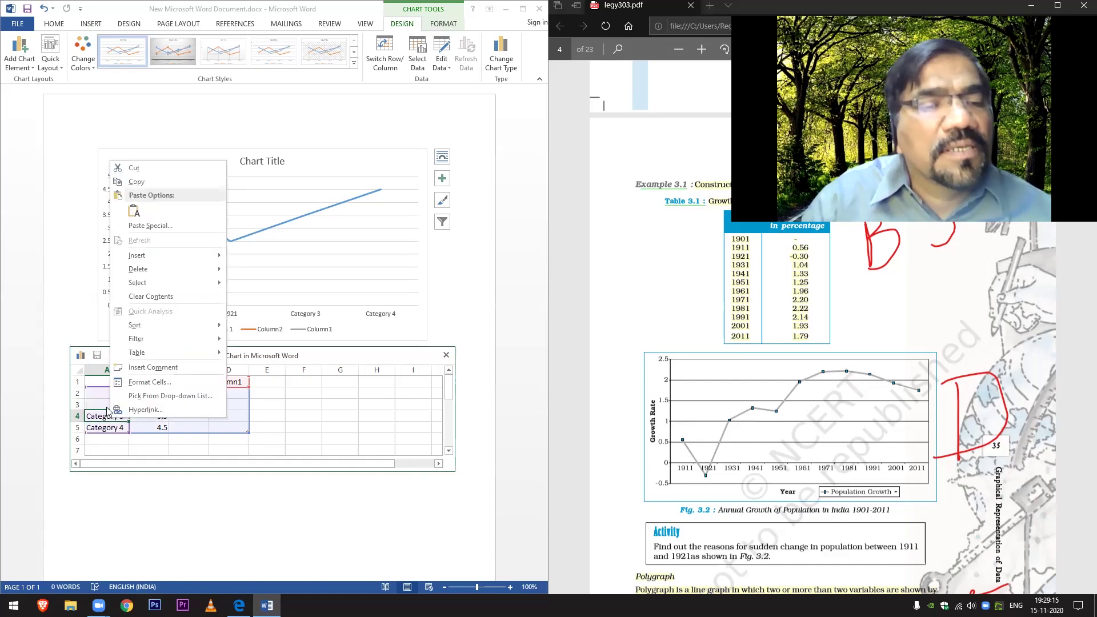
pyautogui.click(106, 405)
pyautogui.click(111, 402)
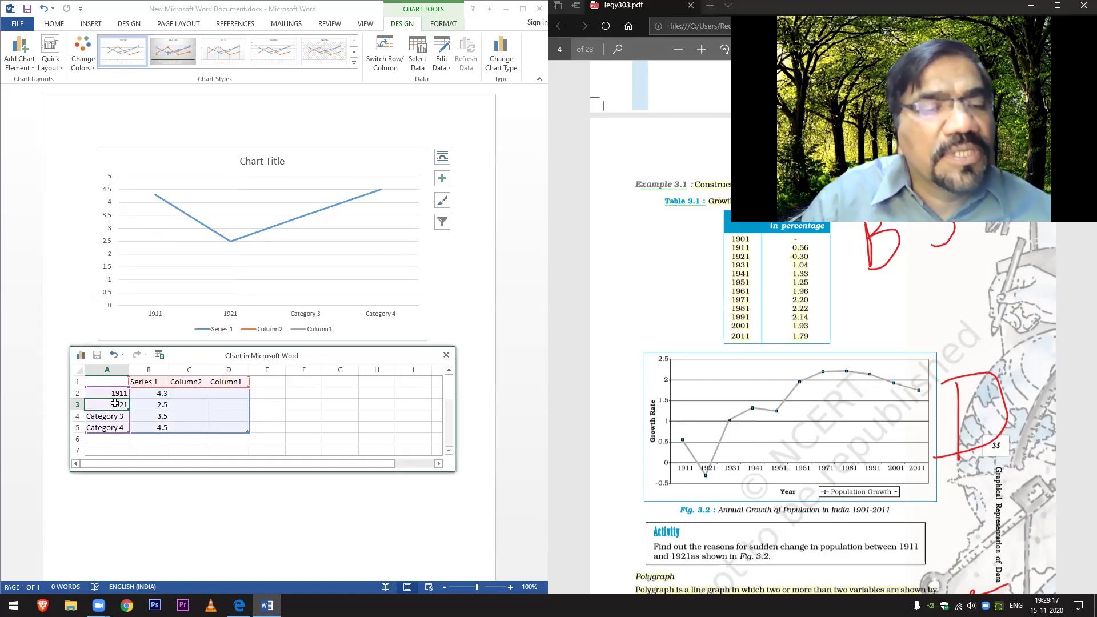
pyautogui.rightClick(116, 403)
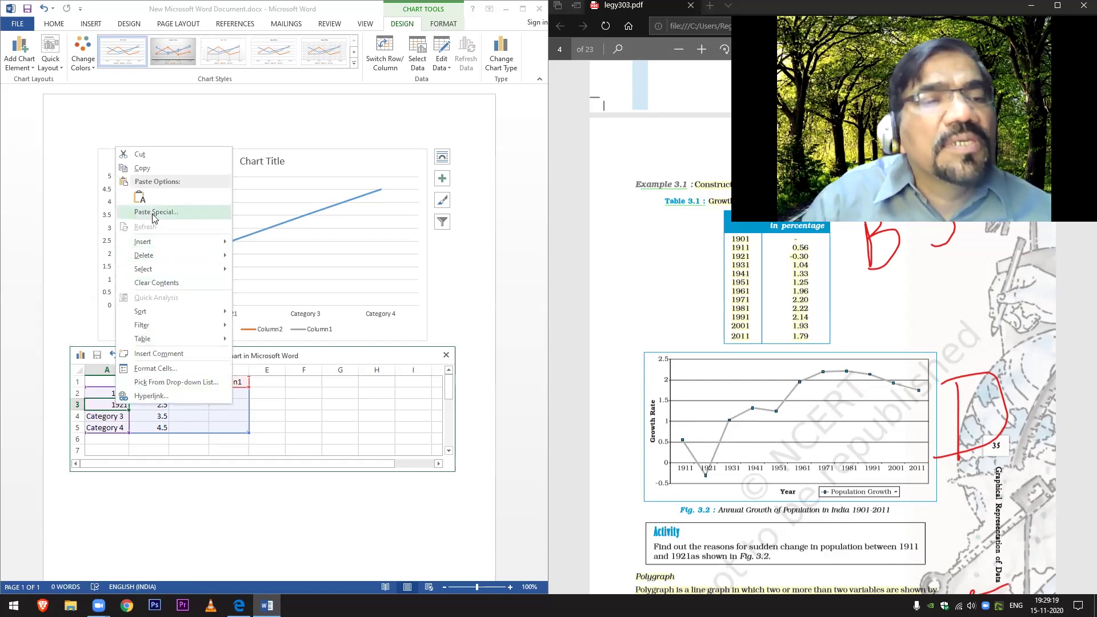
pyautogui.click(164, 168)
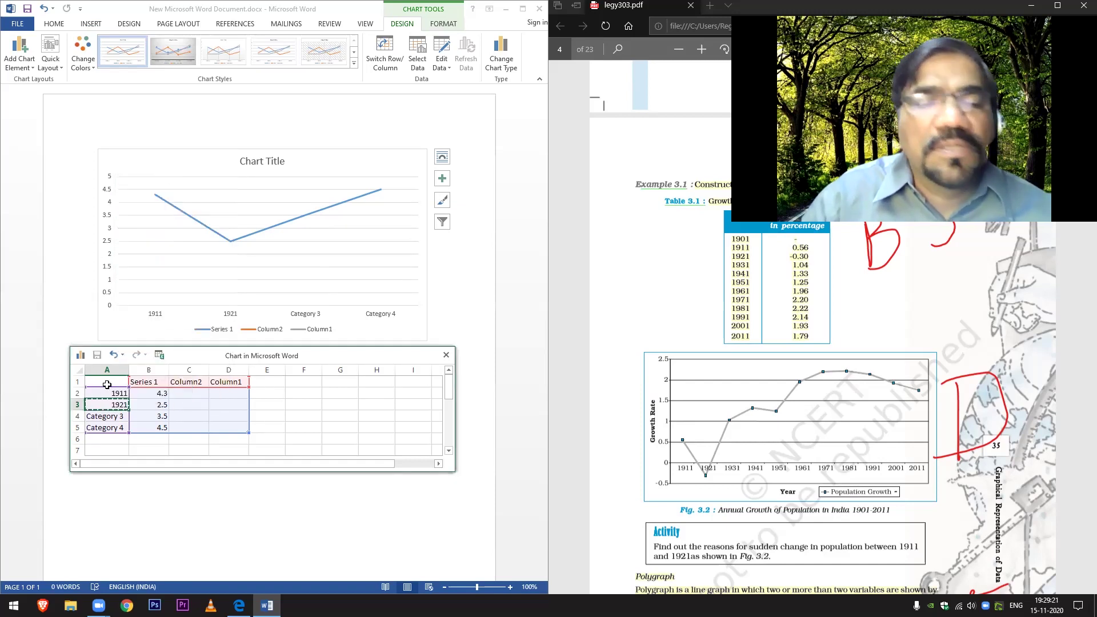
pyautogui.rightClick(116, 418)
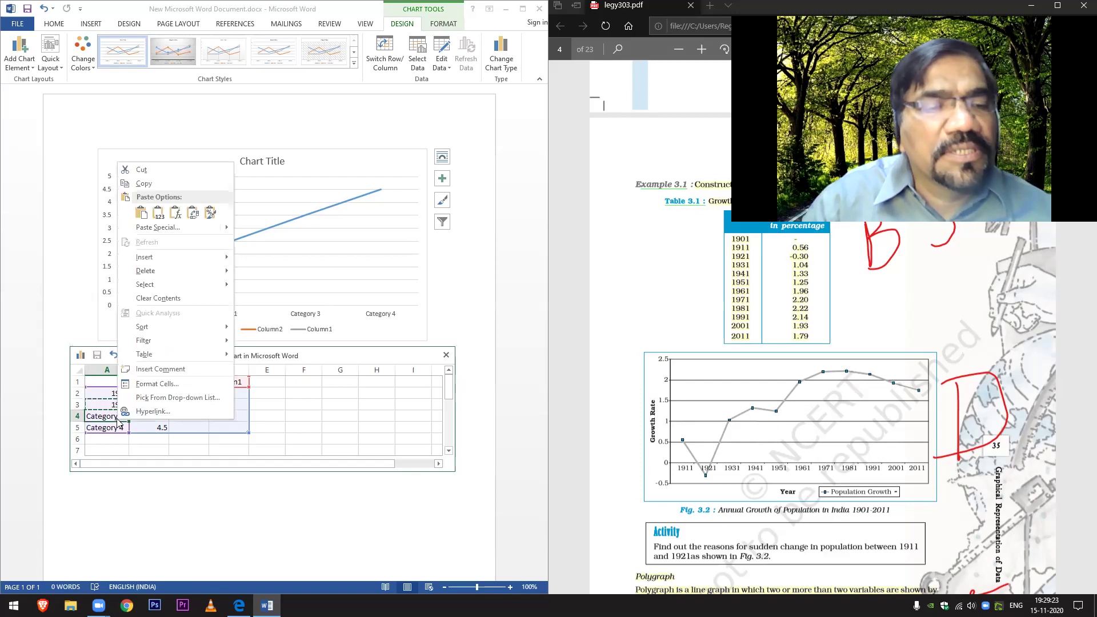
pyautogui.click(158, 228)
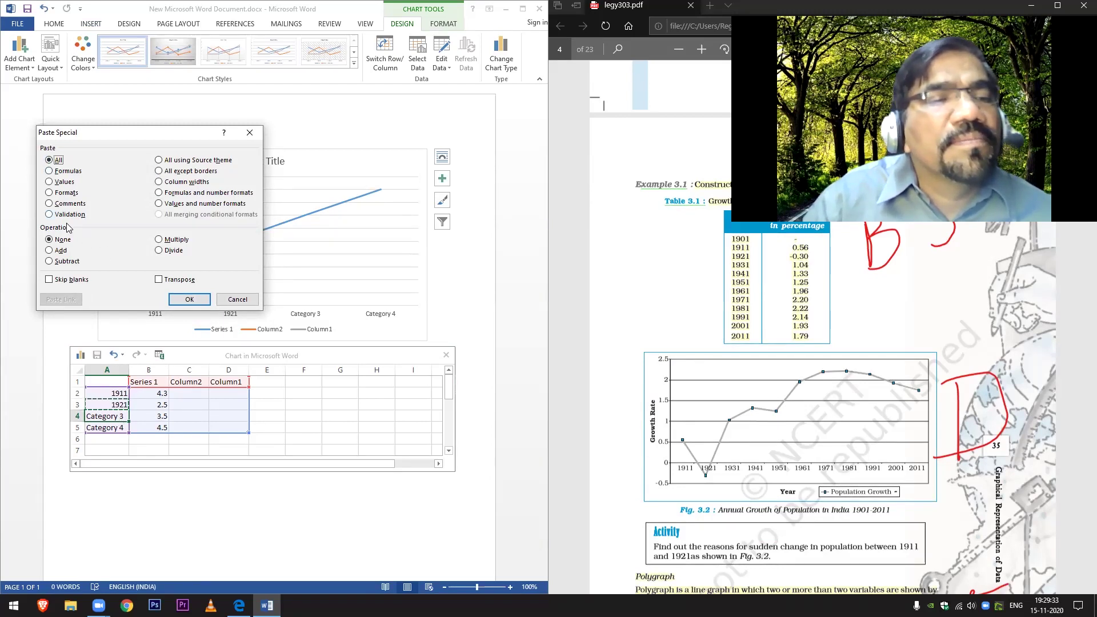
pyautogui.click(189, 299)
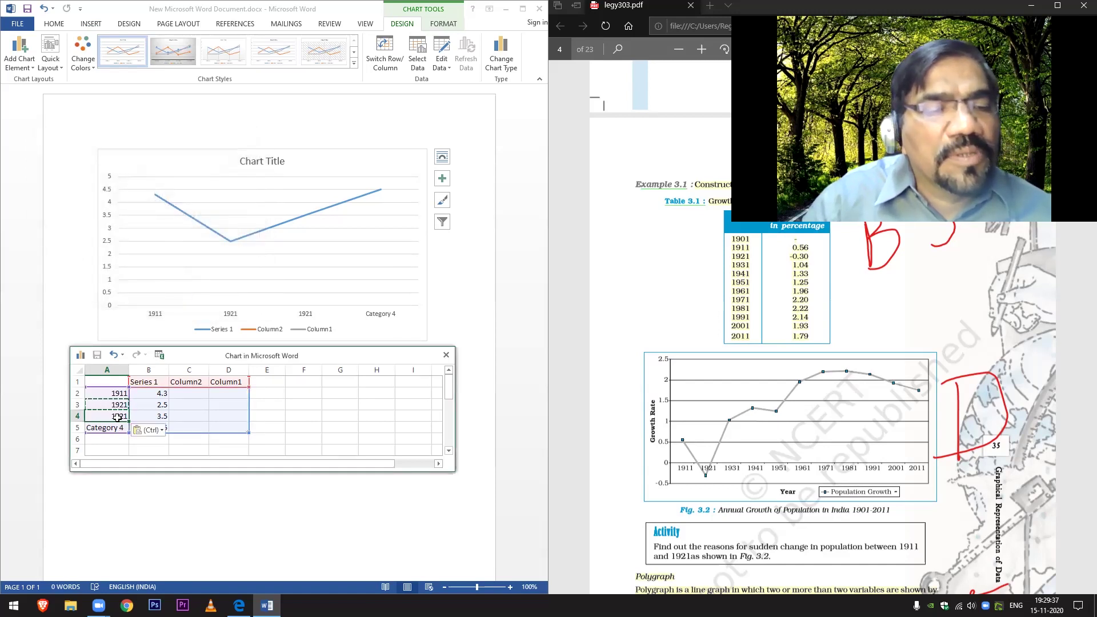
pyautogui.press('Escape')
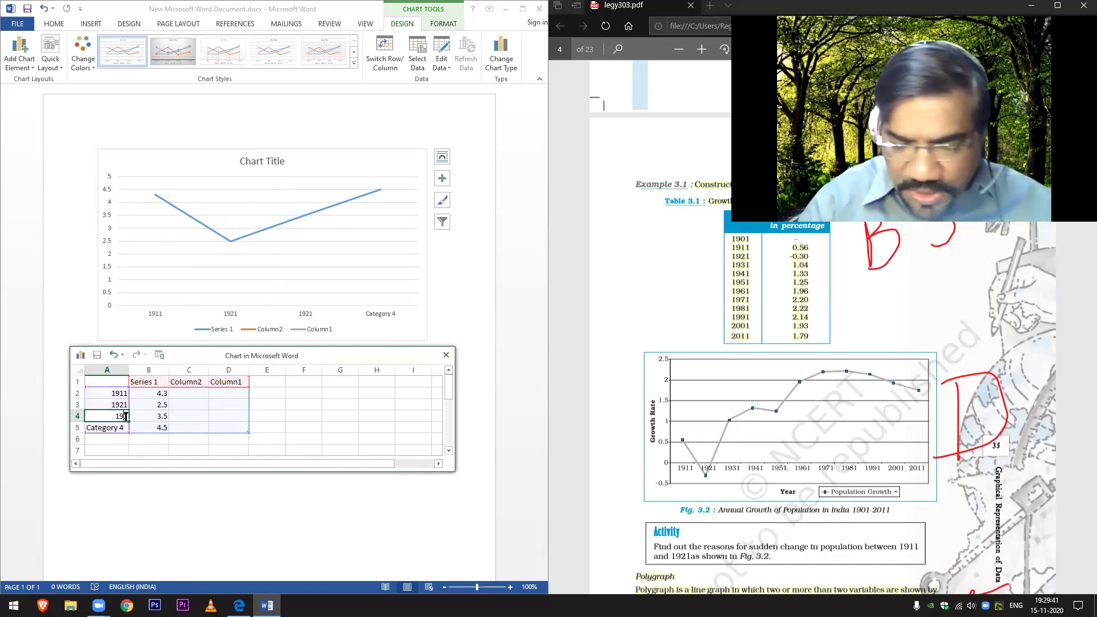
# Step: Change cell A4 to 1931 and select the Category 4 cell in A5
pyautogui.doubleClick(126, 416)
pyautogui.write('31')
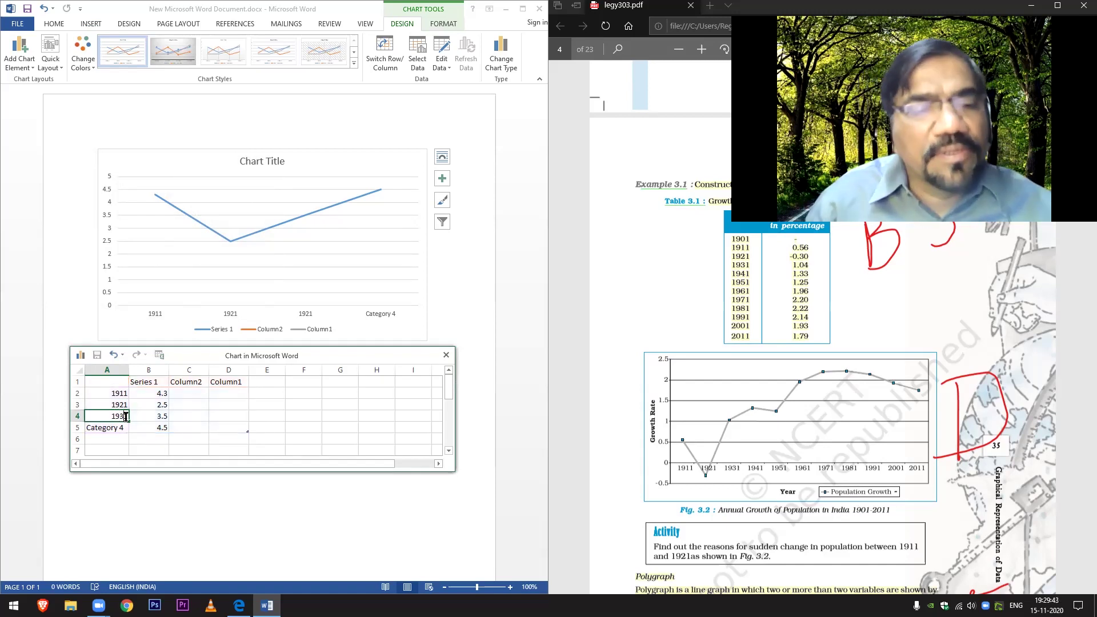
pyautogui.click(115, 440)
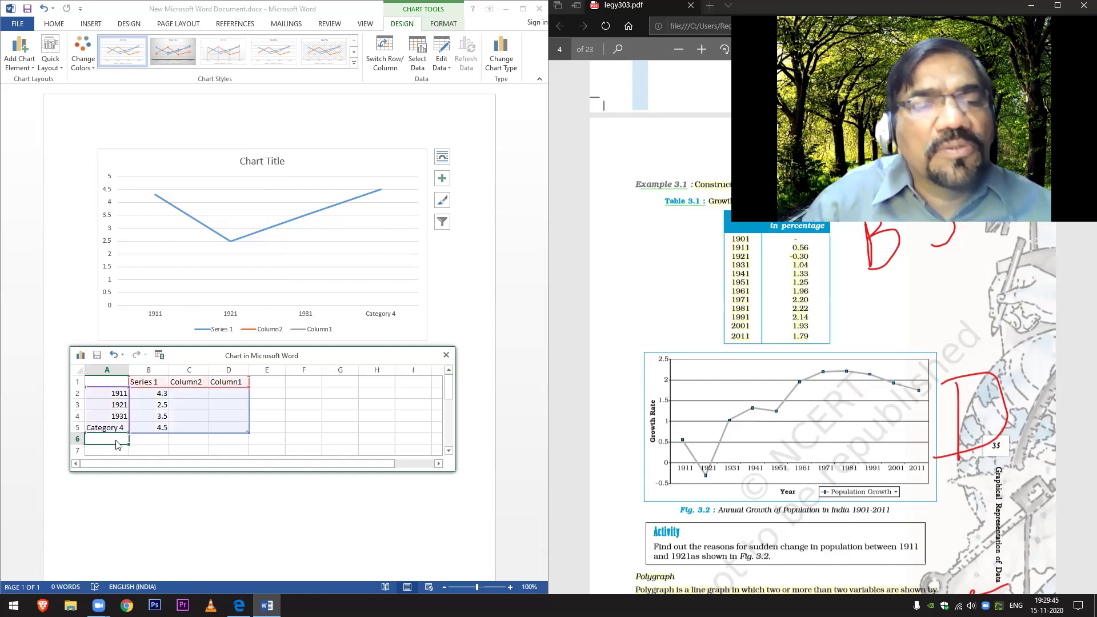
pyautogui.click(125, 428)
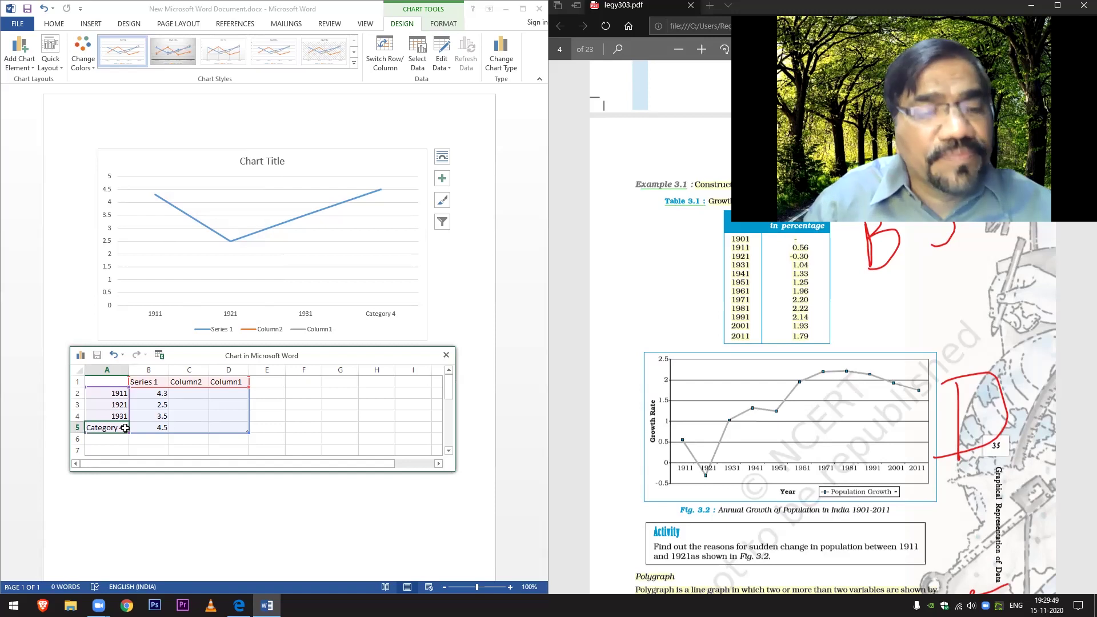
pyautogui.rightClick(117, 430)
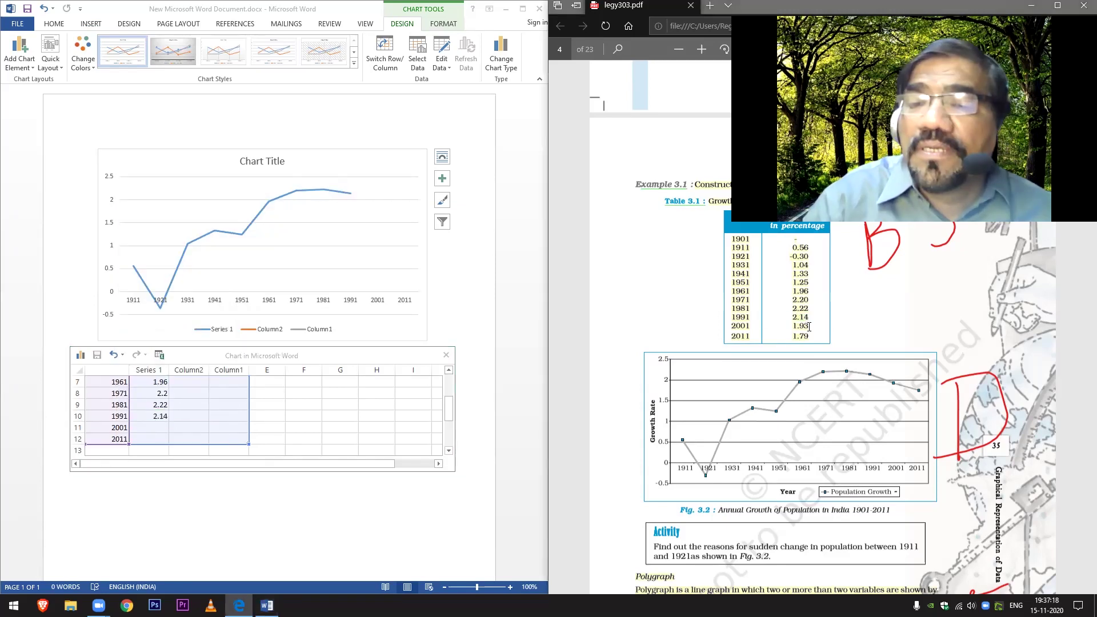
# Step: Paste the 2001 growth rate 1.93 from the textbook into cell B11 as plain text
pyautogui.moveTo(809, 327); pyautogui.dragTo(751, 327)
pyautogui.hotkey('ctrl', 'c')
pyautogui.rightClick(789, 329)
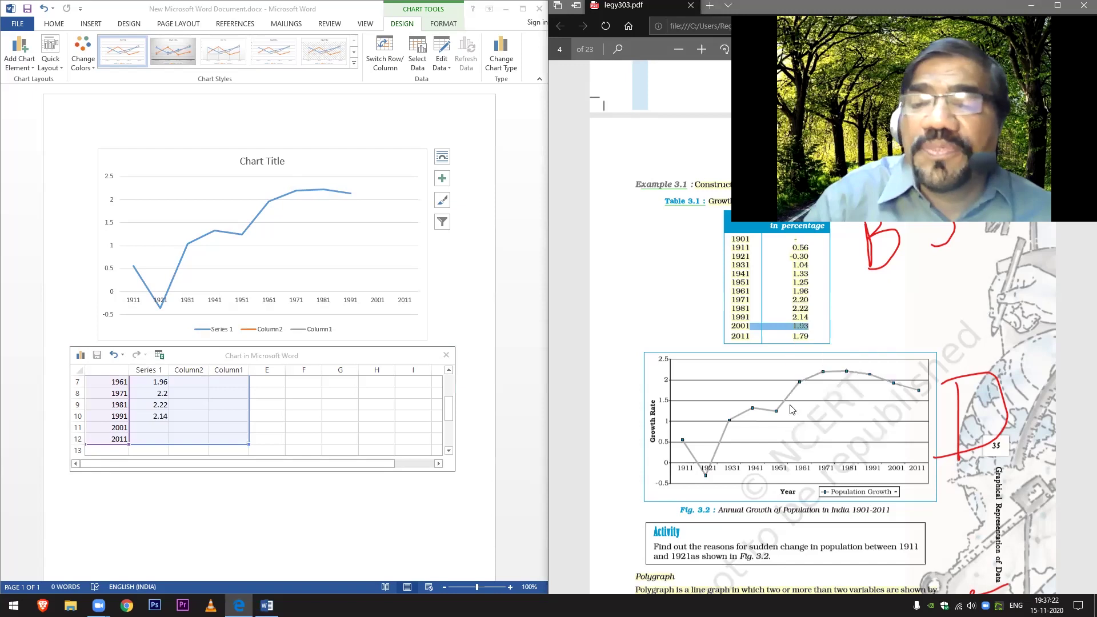
pyautogui.rightClick(148, 426)
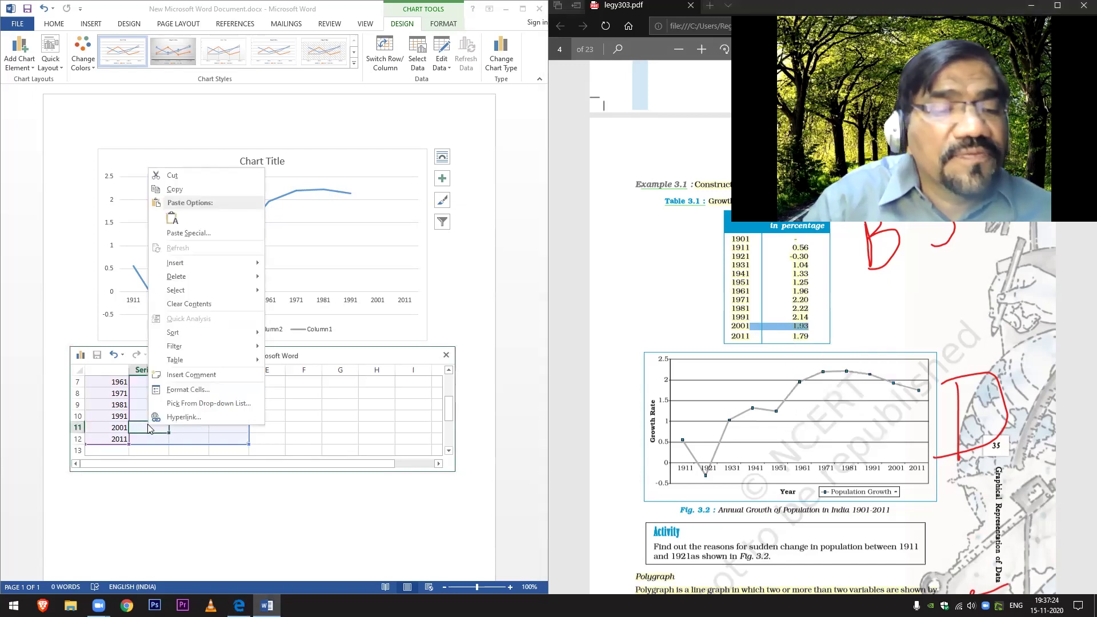
pyautogui.click(211, 231)
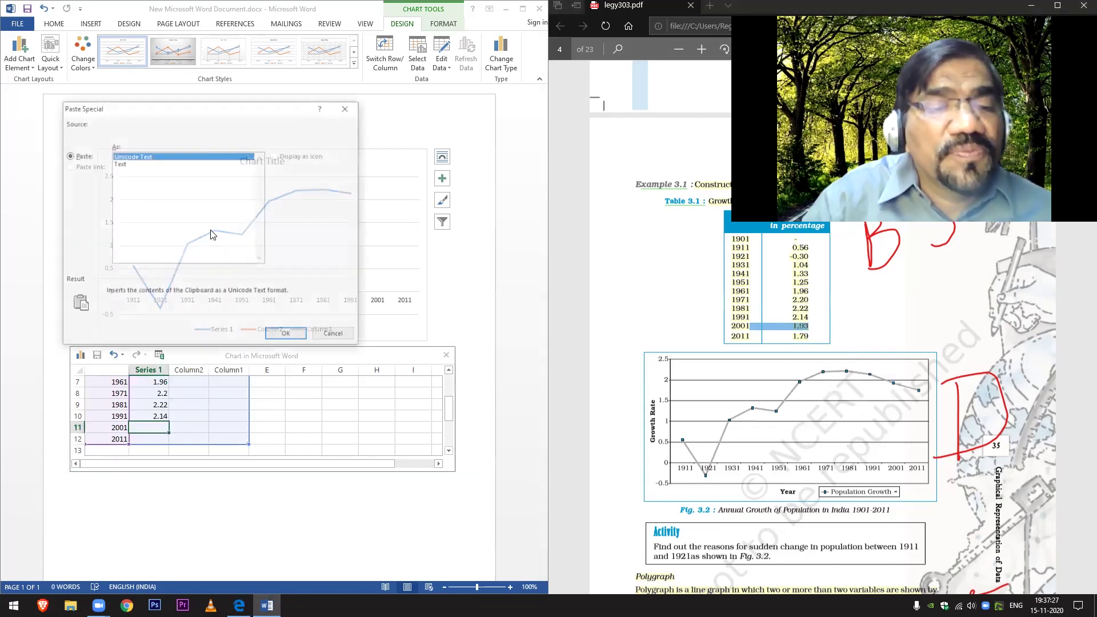
pyautogui.click(286, 334)
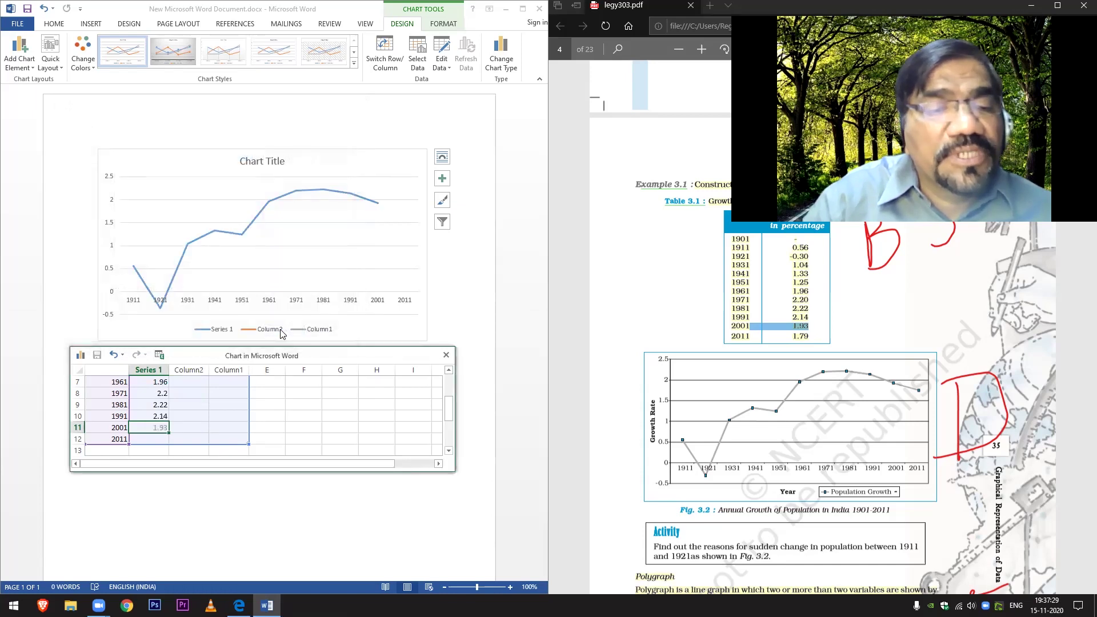
# Step: Copy the 2011 growth rate 1.79 and paste it into cell B12 as plain text
pyautogui.moveTo(810, 336); pyautogui.dragTo(749, 338)
pyautogui.rightClick(787, 340)
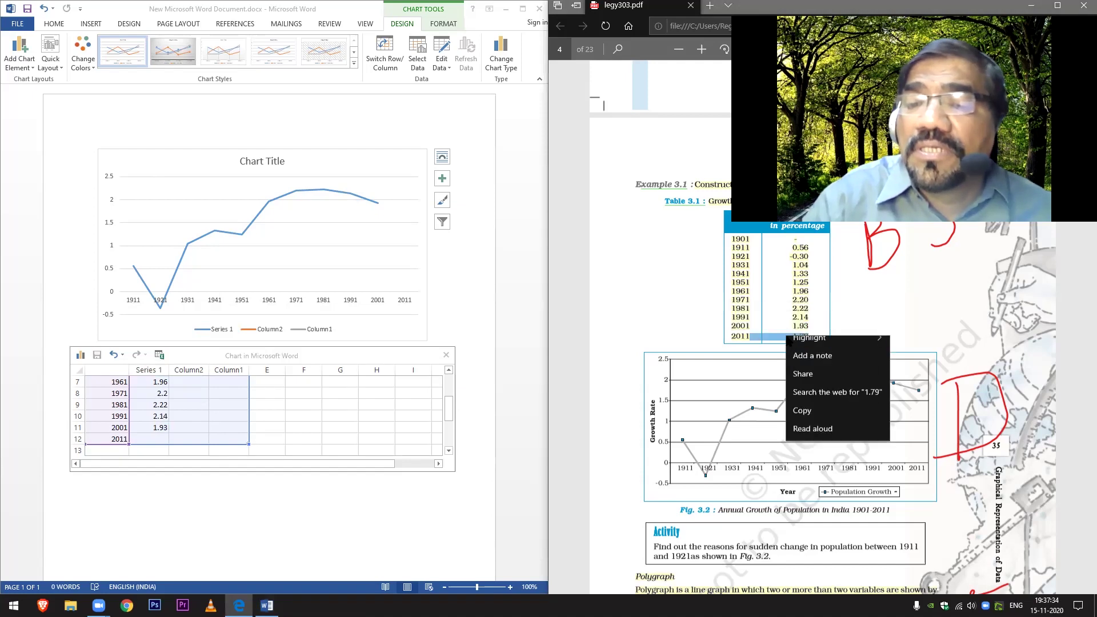
pyautogui.click(803, 421)
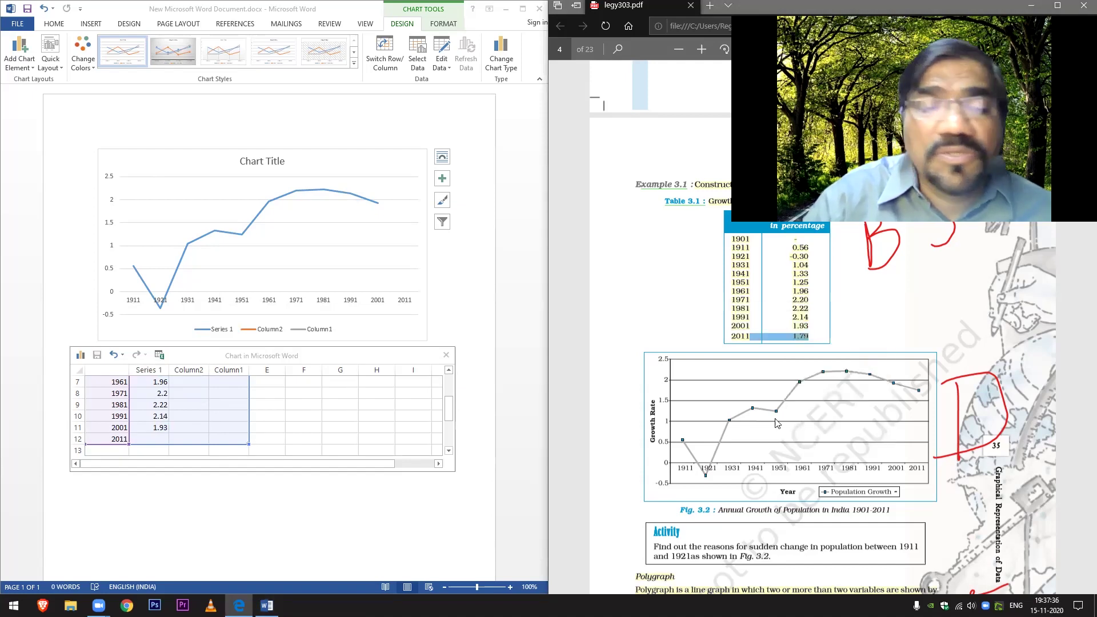
pyautogui.rightClick(157, 442)
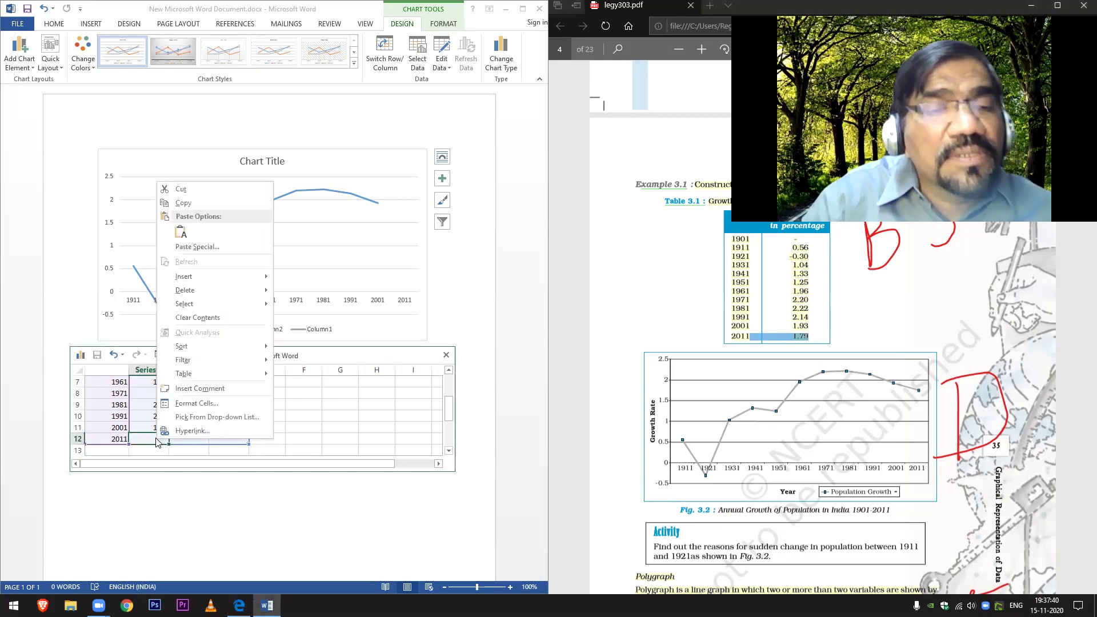
pyautogui.click(195, 252)
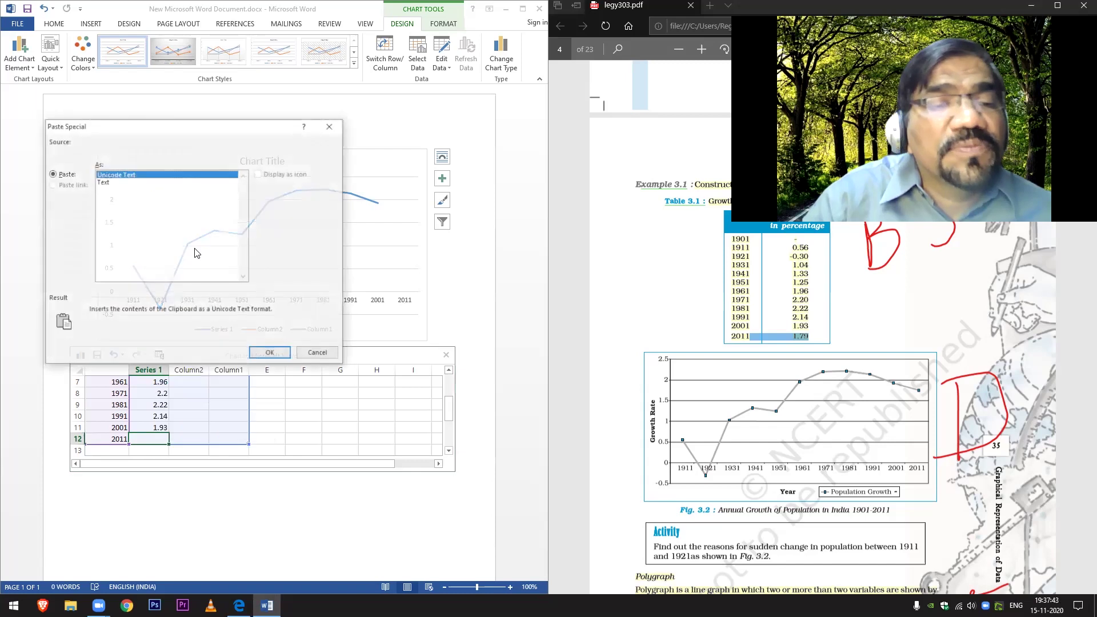
pyautogui.click(274, 354)
pyautogui.click(350, 440)
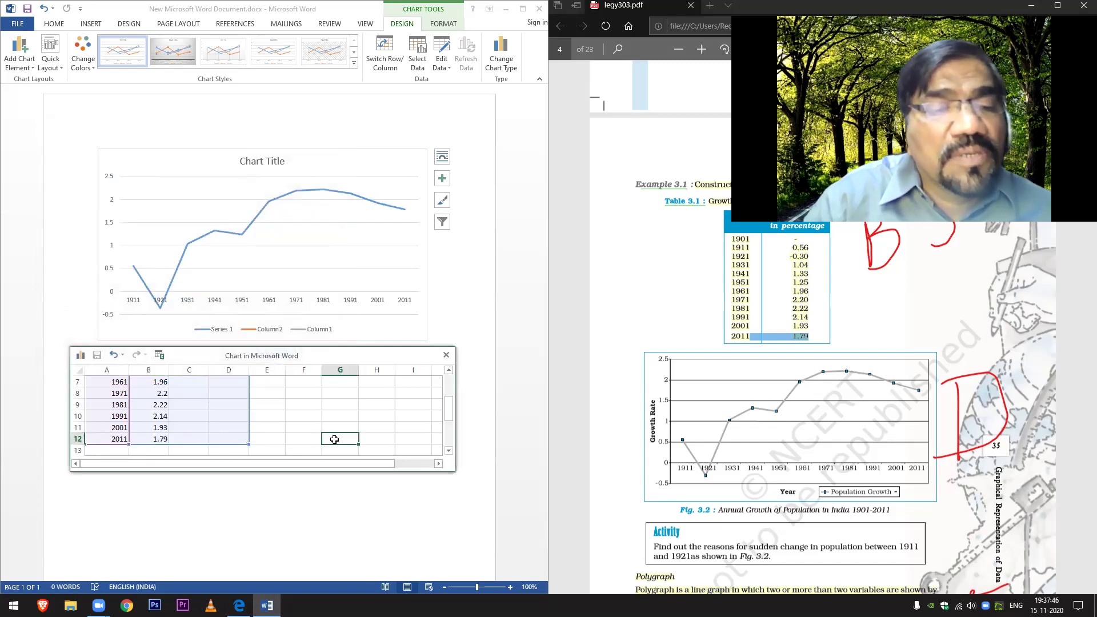
pyautogui.scroll(2, 298, 438)
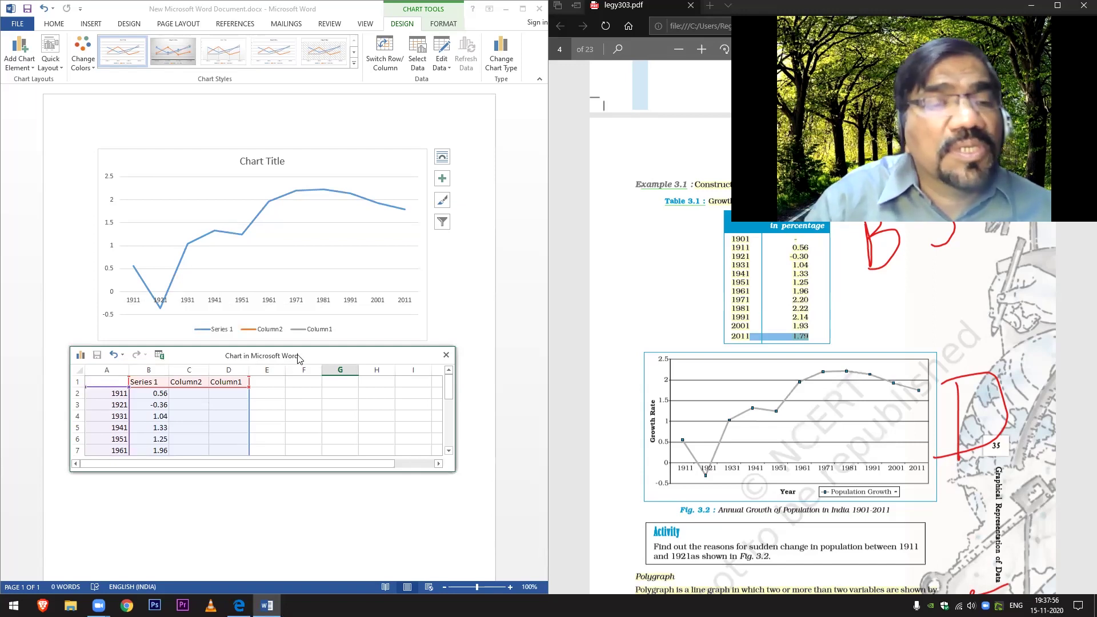
# Step: Open Format Chart Title, select the textbook figure caption, and delete the placeholder Chart Title
pyautogui.click(264, 164)
pyautogui.doubleClick(263, 164)
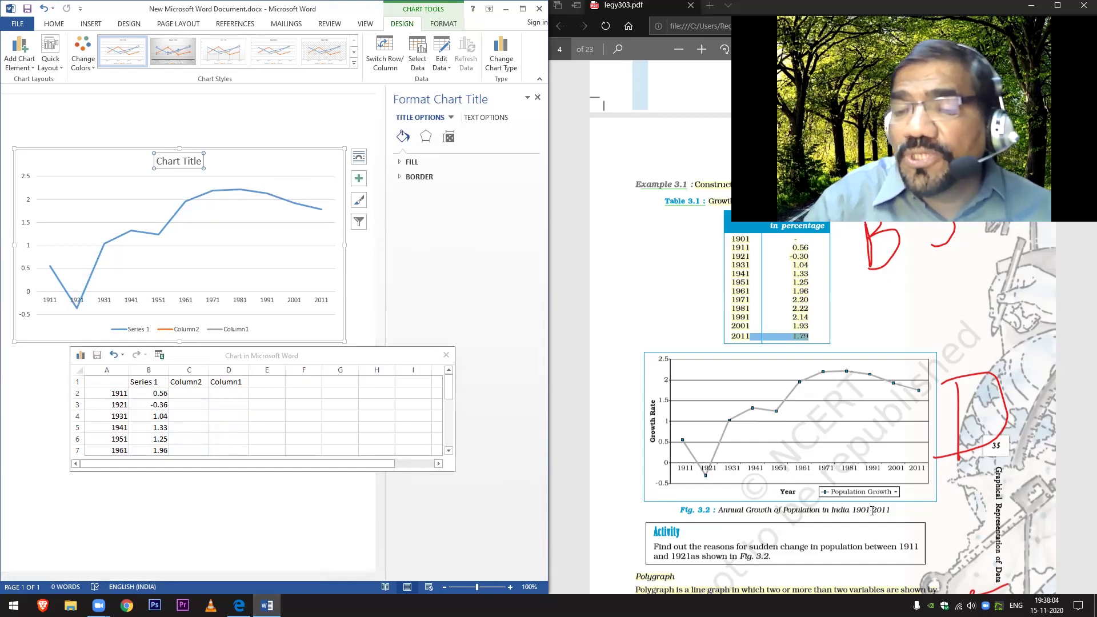
pyautogui.moveTo(887, 510); pyautogui.dragTo(831, 505)
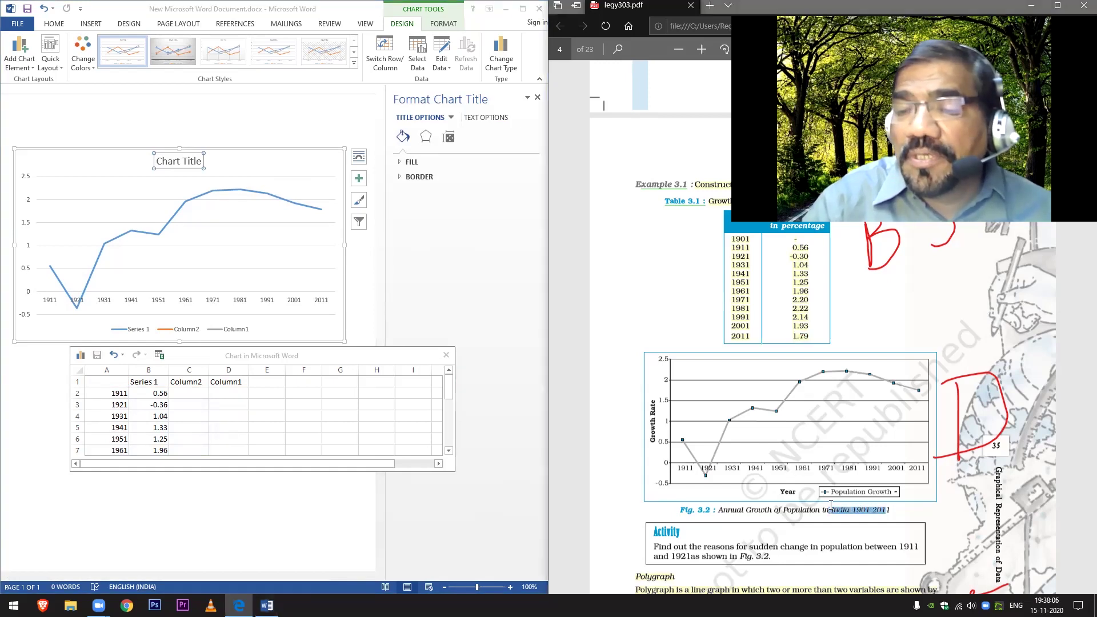
pyautogui.click(896, 511)
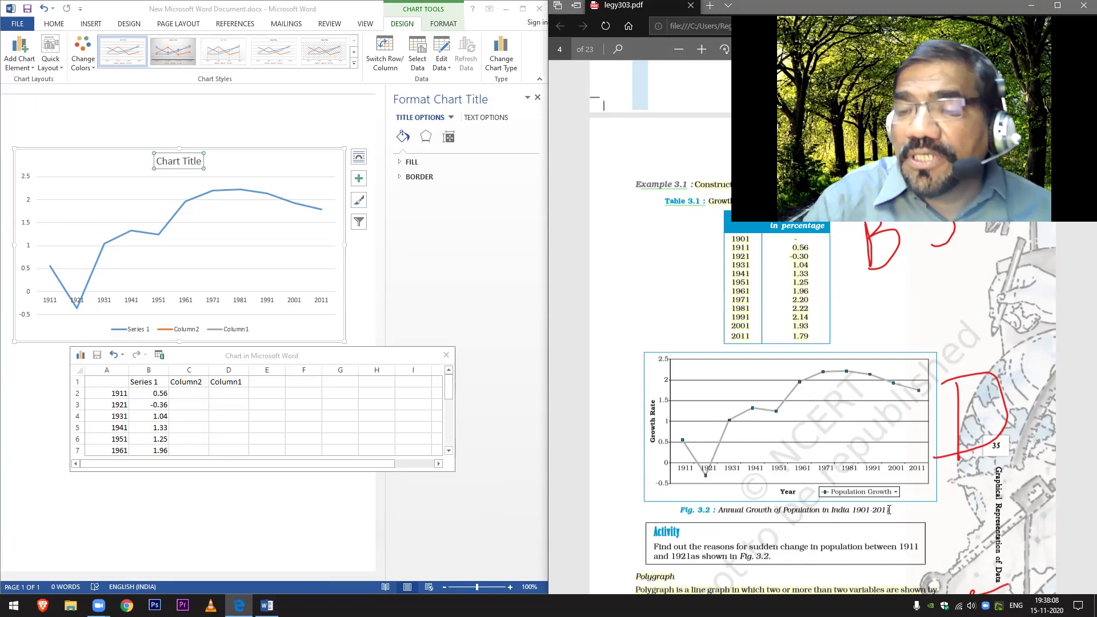
pyautogui.moveTo(892, 510); pyautogui.dragTo(718, 510)
pyautogui.click(194, 311)
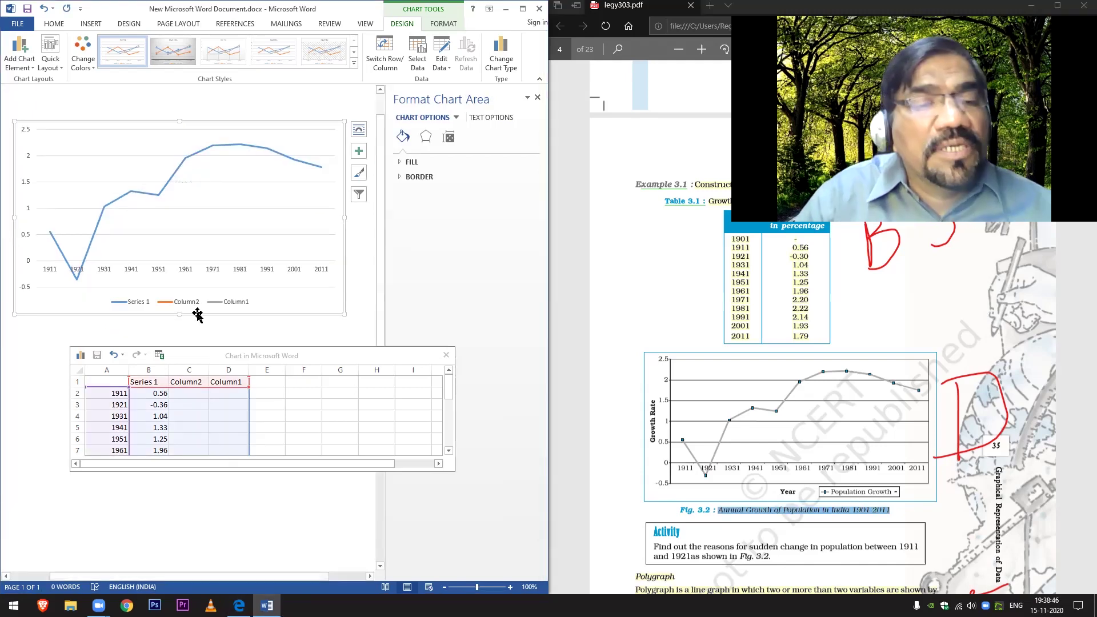
# Step: Delete the empty Column1 and Column2 table columns (D and C) from the chart data
pyautogui.click(193, 382)
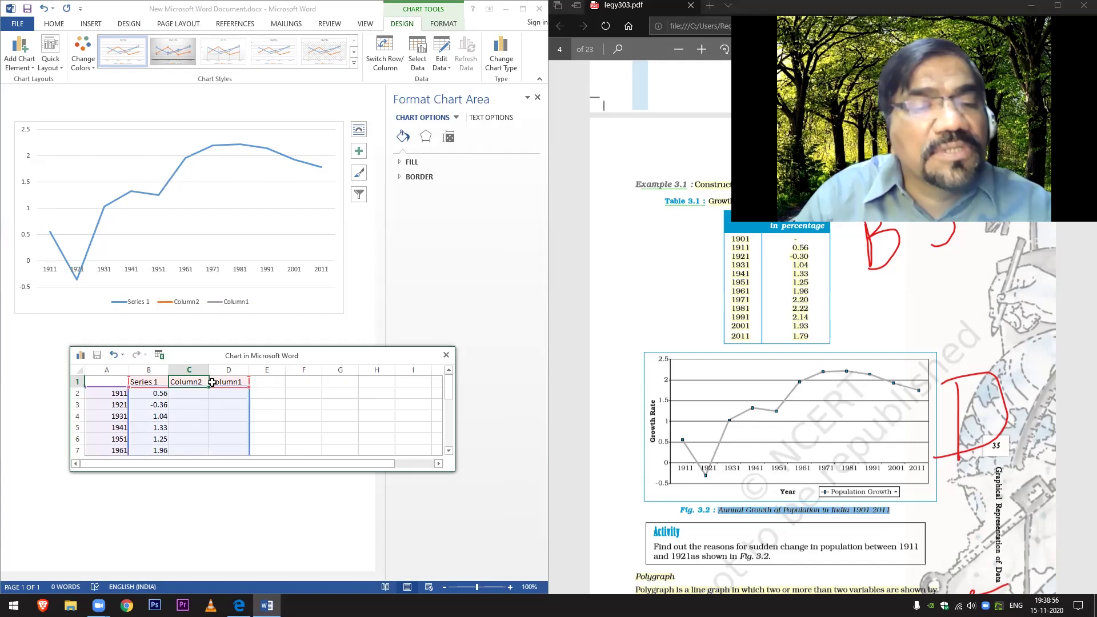
pyautogui.click(228, 382)
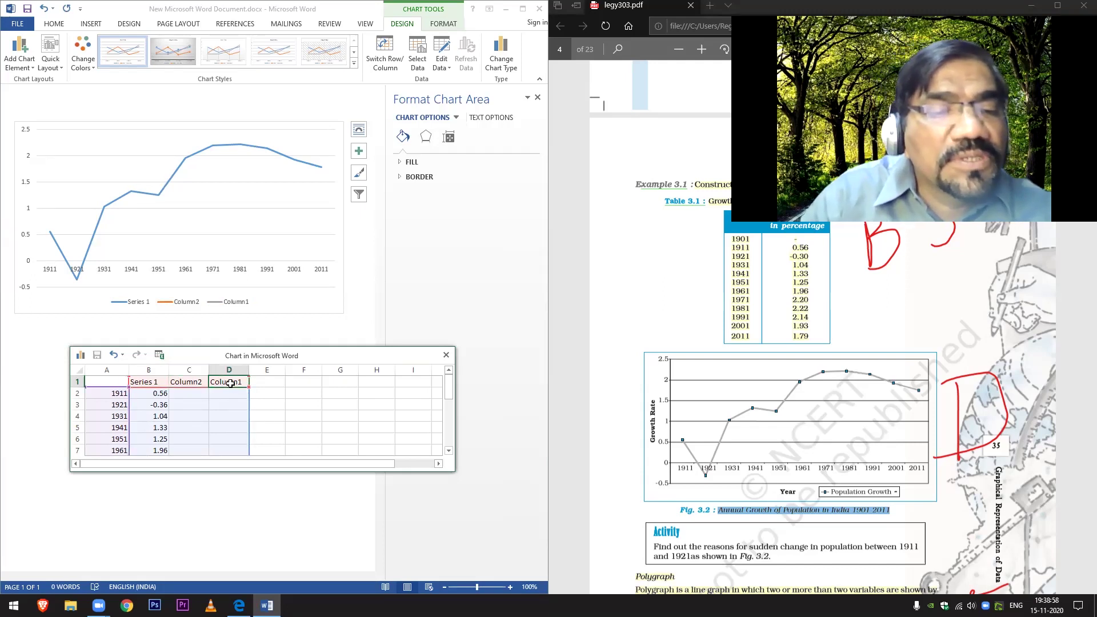
pyautogui.rightClick(230, 384)
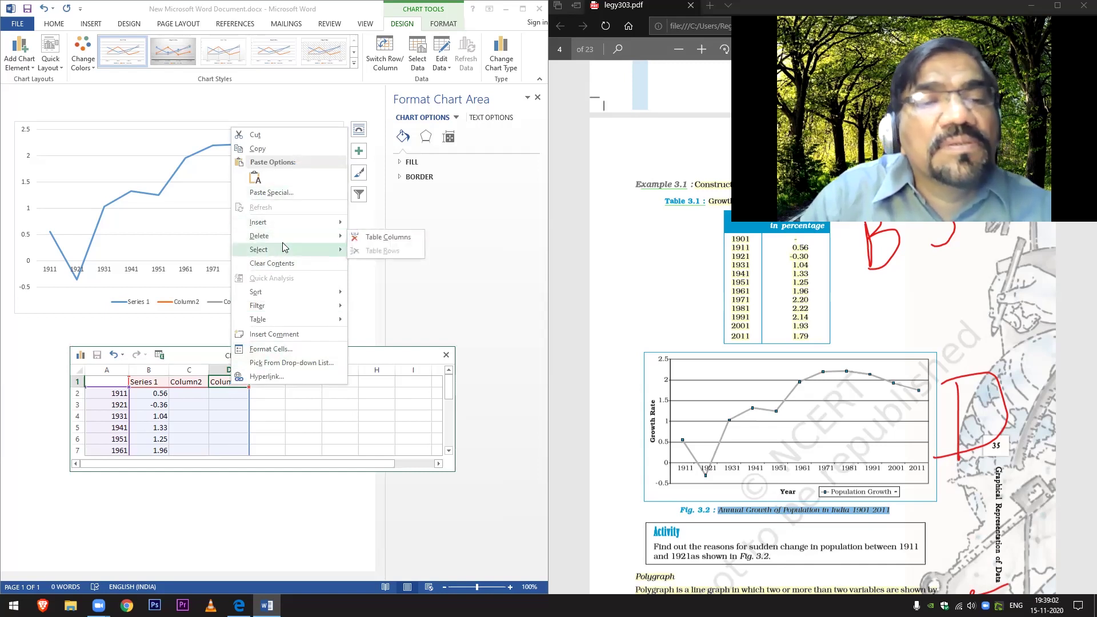
pyautogui.moveTo(288, 233)
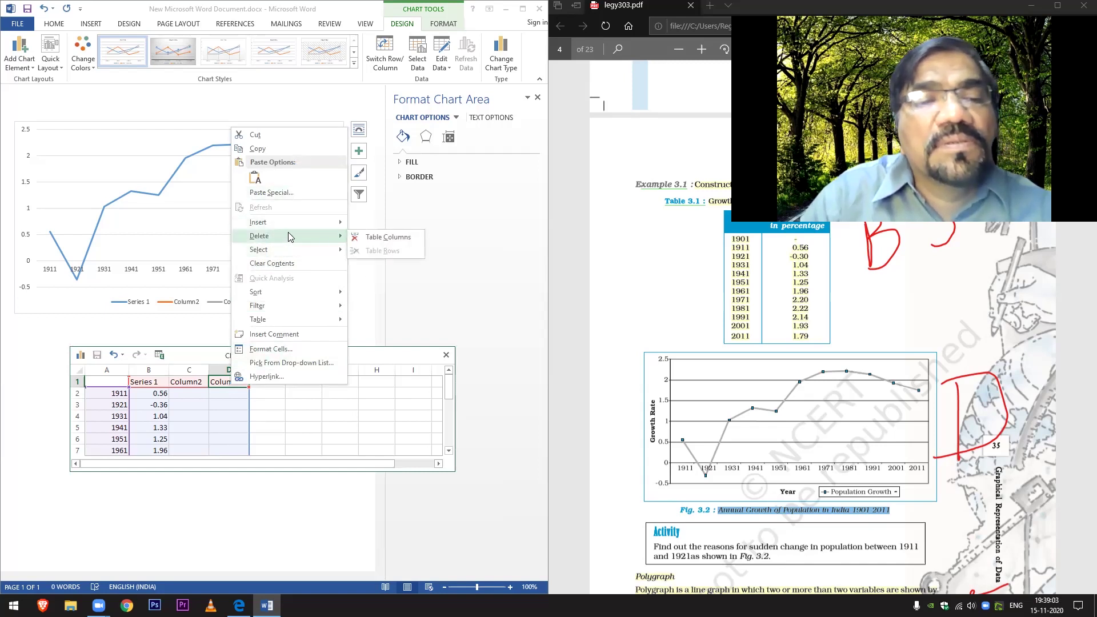
pyautogui.click(397, 243)
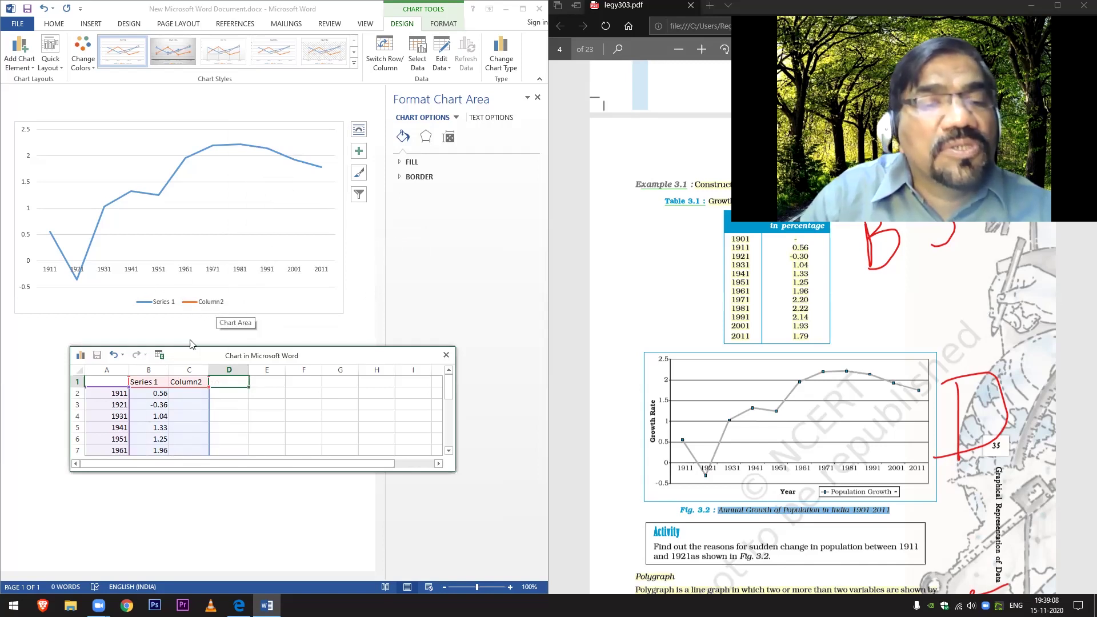
pyautogui.click(188, 382)
pyautogui.rightClick(190, 384)
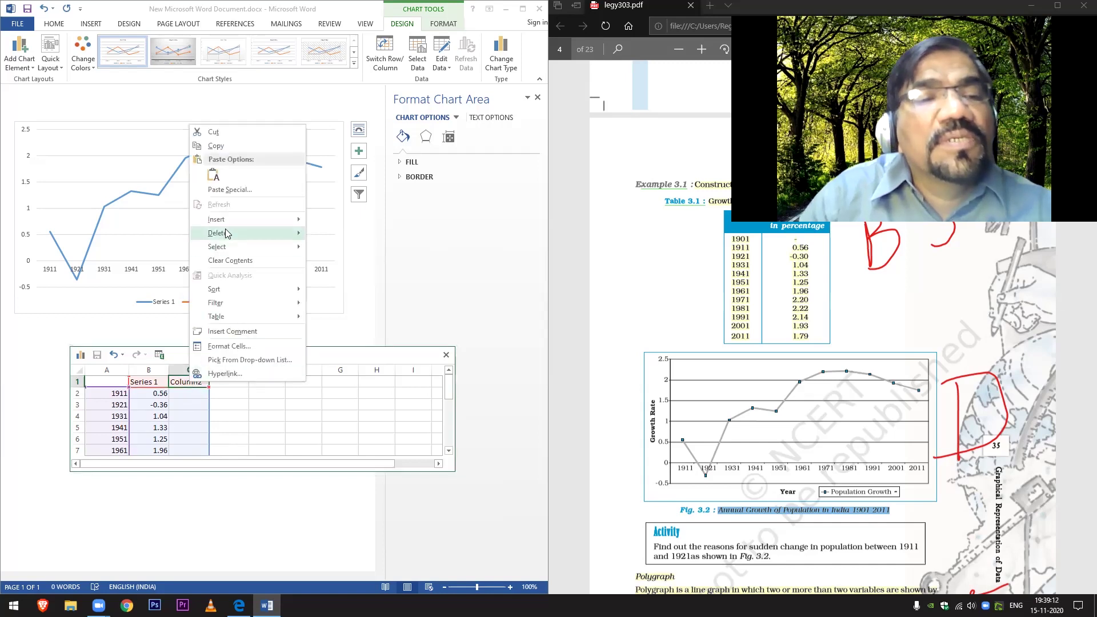
pyautogui.moveTo(229, 233)
pyautogui.click(344, 235)
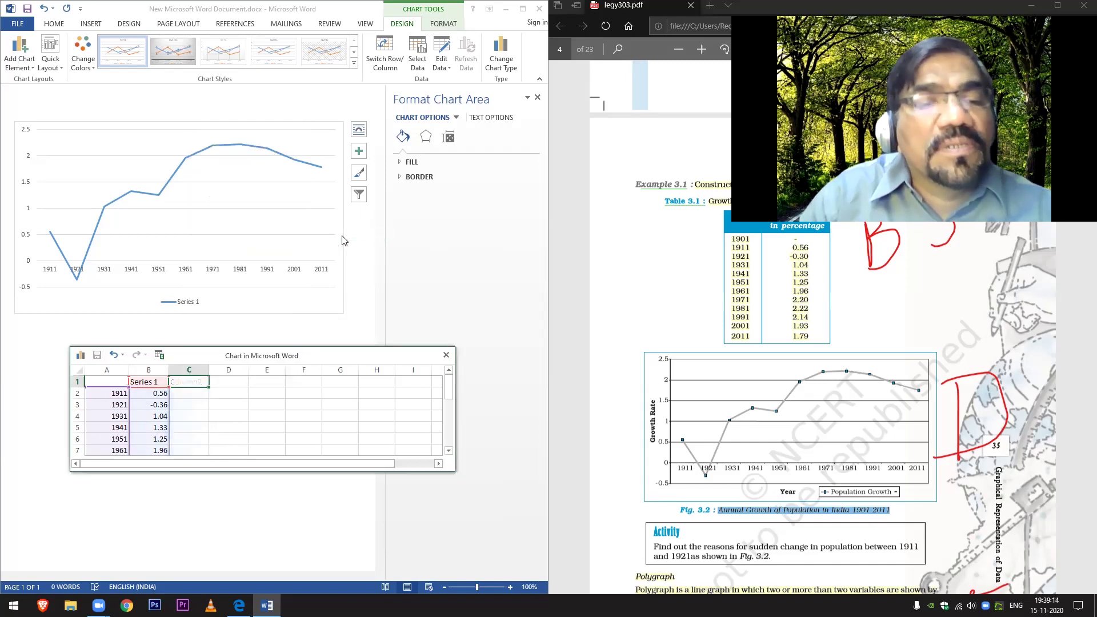
# Step: Start renaming the Series 1 header in cell B1 to 'years'
pyautogui.scroll(-2, 282, 379)
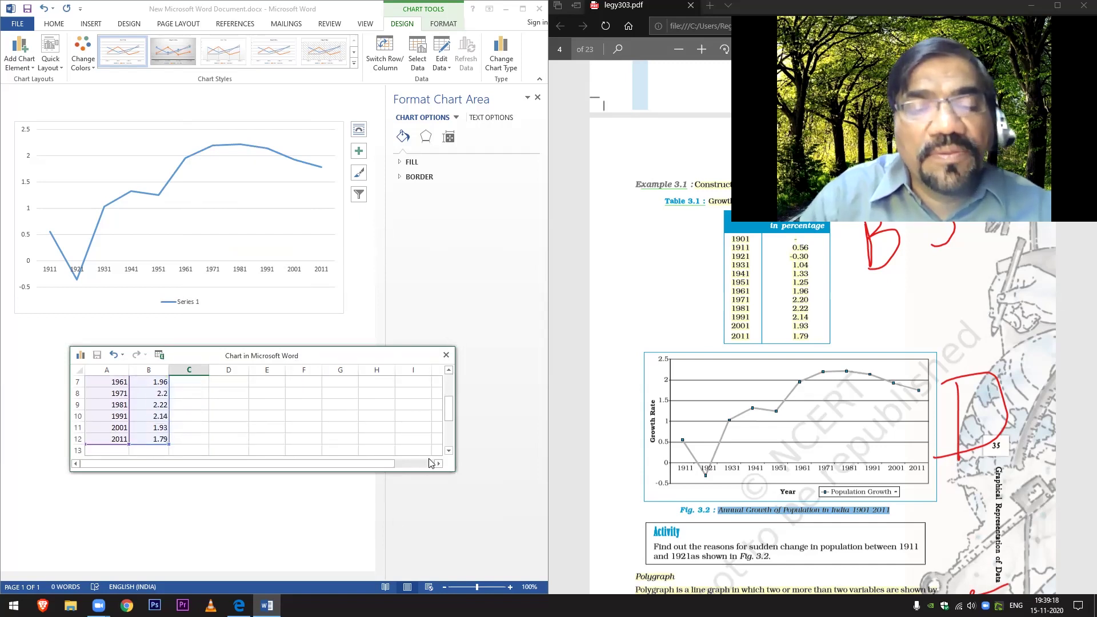
pyautogui.scroll(-2, 363, 414)
pyautogui.scroll(3, 364, 416)
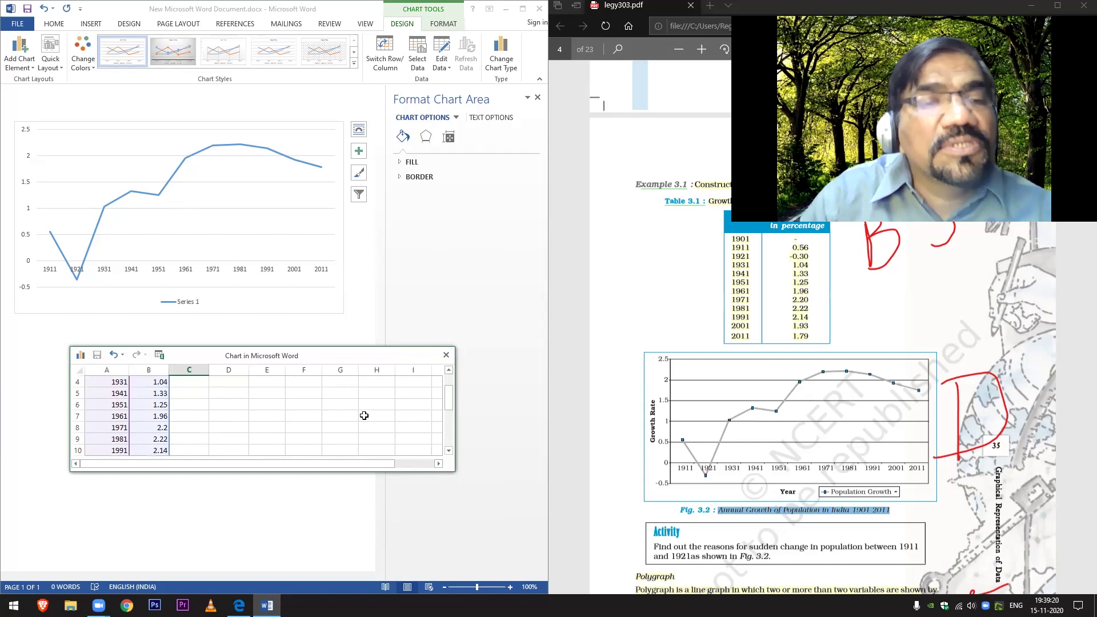
pyautogui.scroll(1, 364, 416)
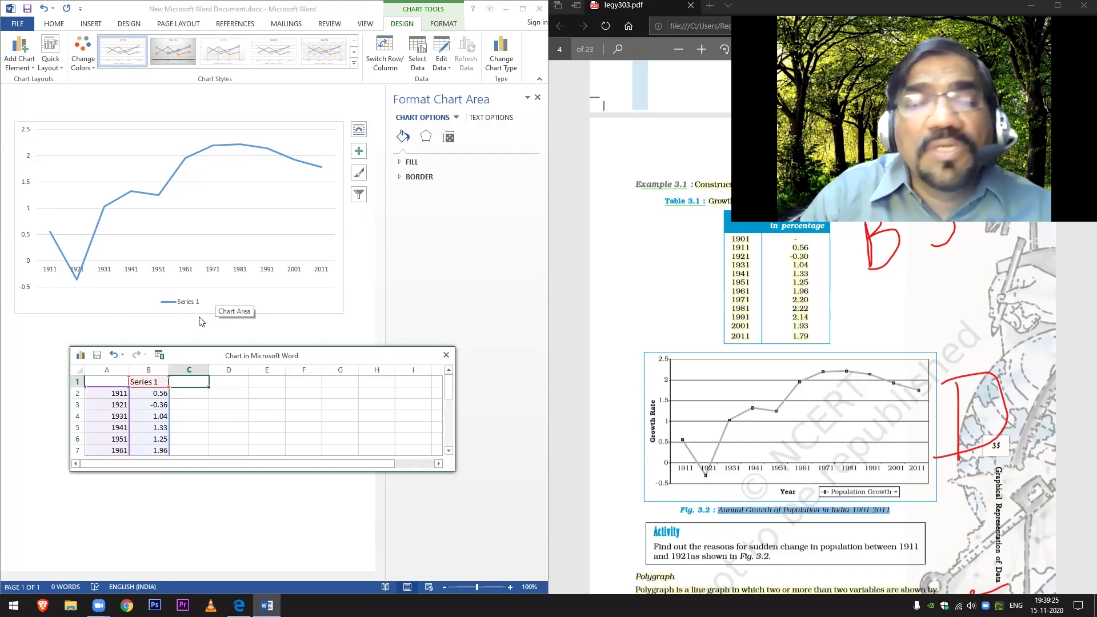
pyautogui.click(154, 382)
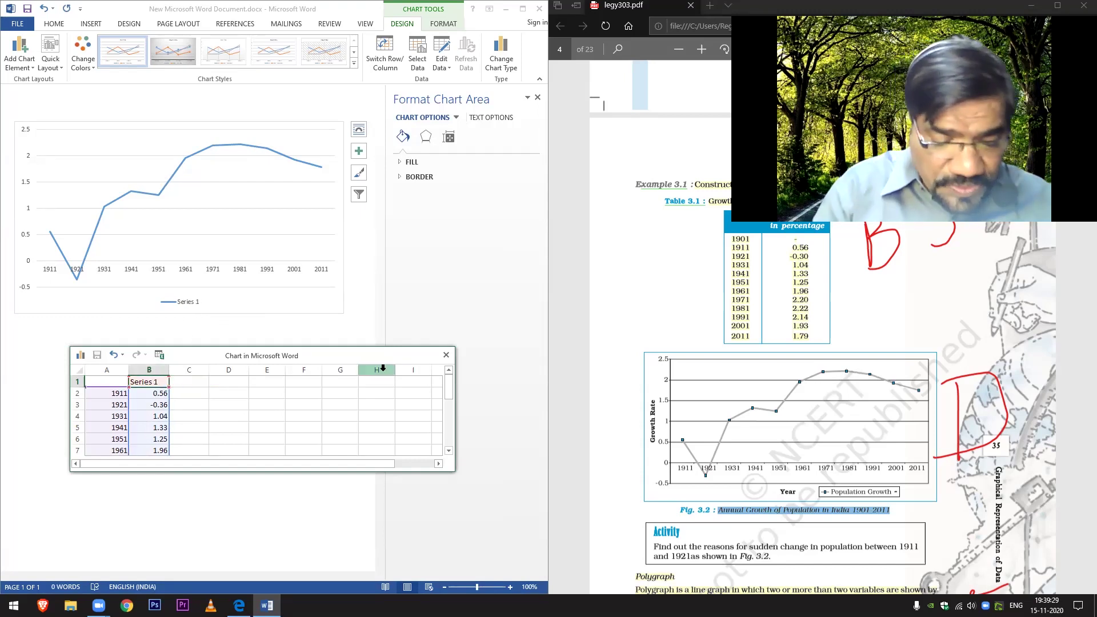
pyautogui.write('years')
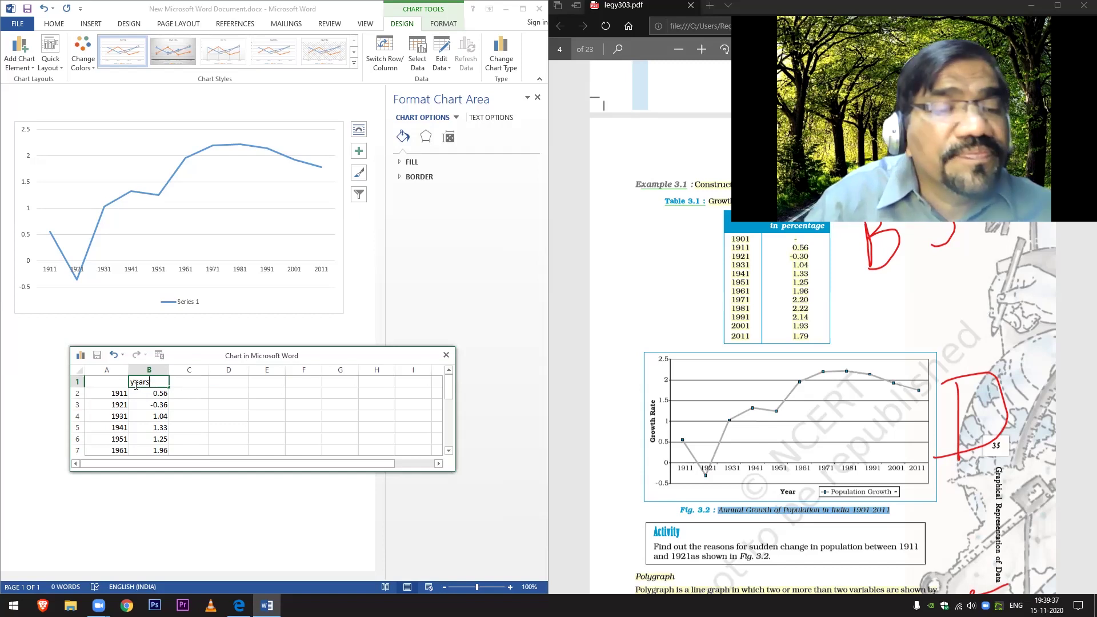
# Step: Toggle the Legend off and on in Chart Elements, leaving it displayed
pyautogui.click(359, 152)
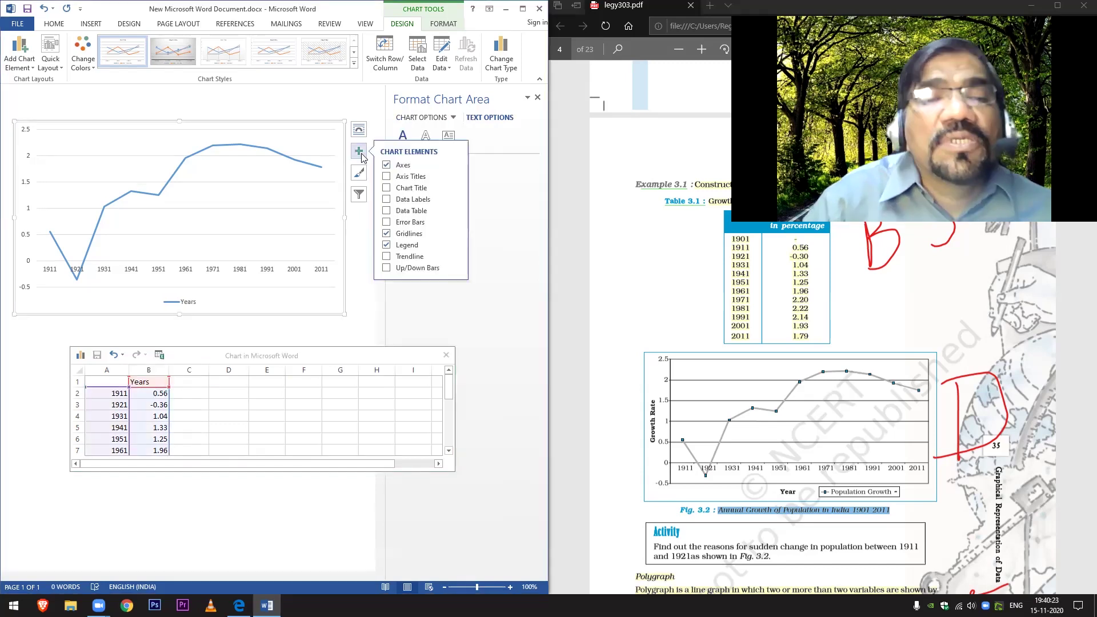
pyautogui.click(386, 245)
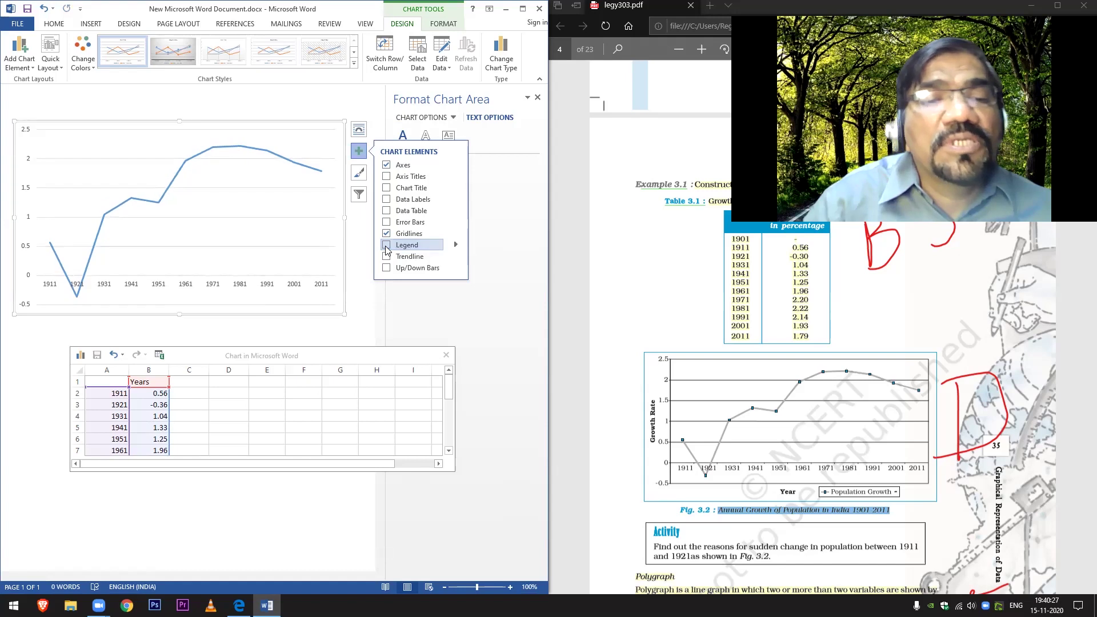
pyautogui.click(386, 245)
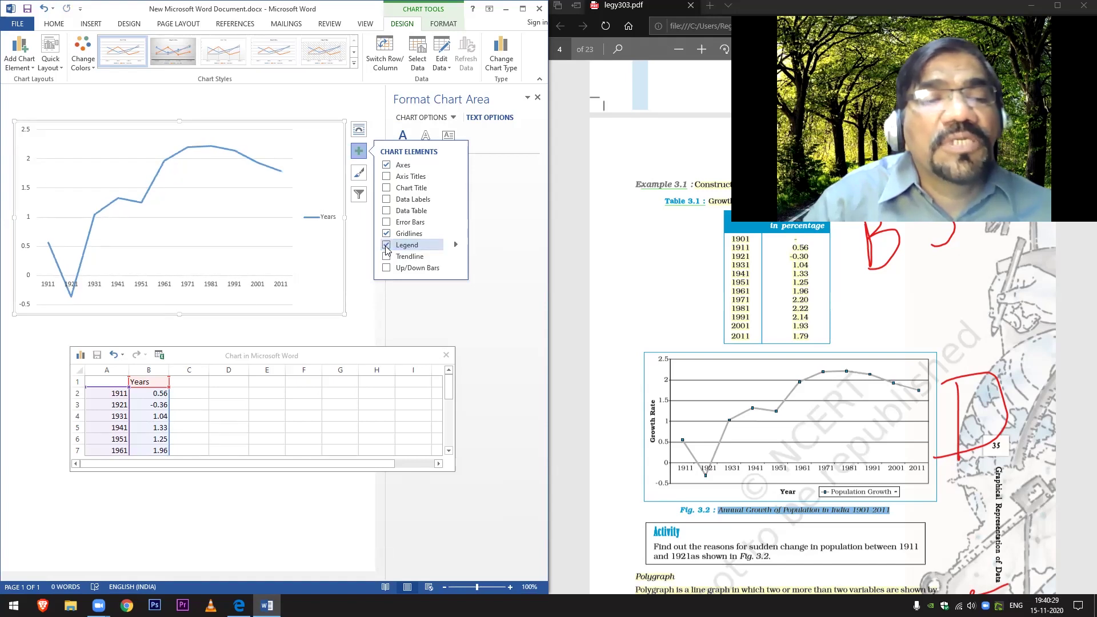
pyautogui.click(387, 245)
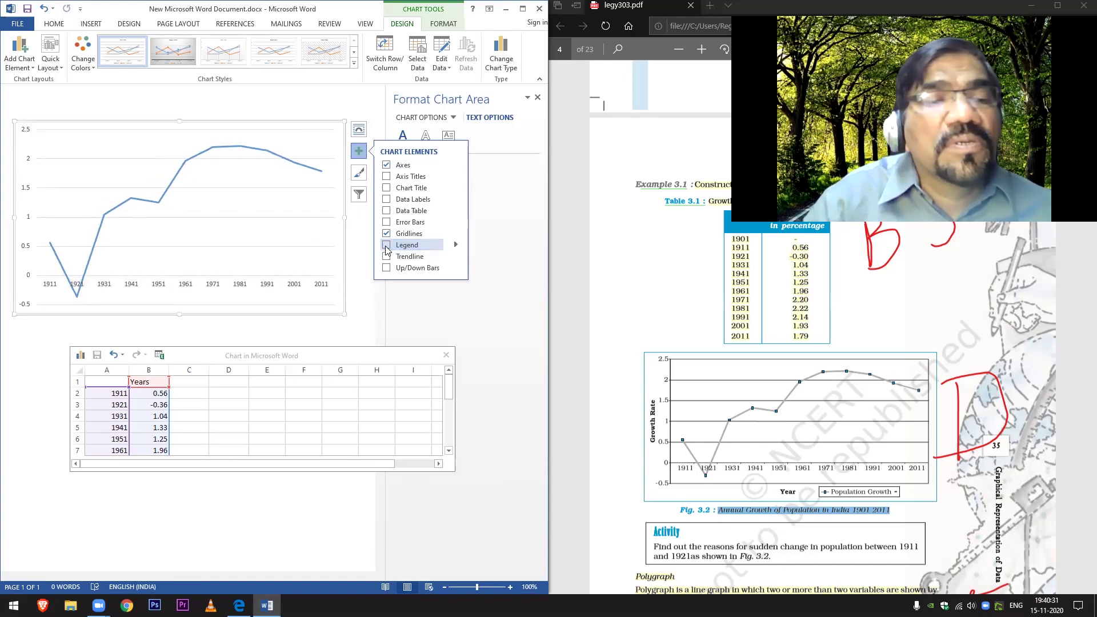
pyautogui.click(386, 245)
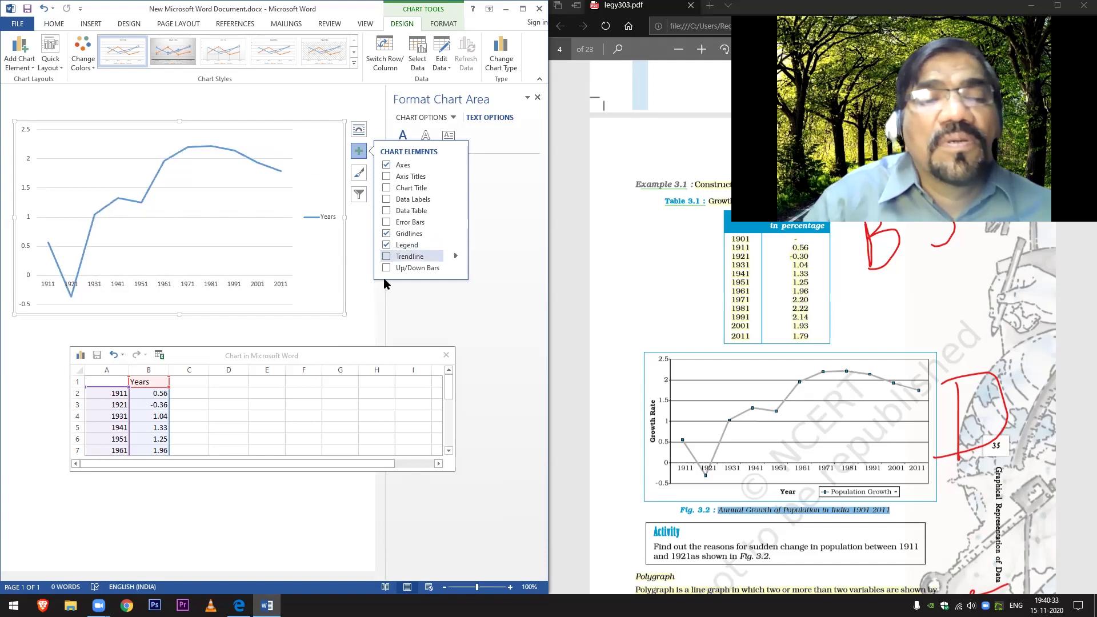
pyautogui.scroll(-2, 336, 302)
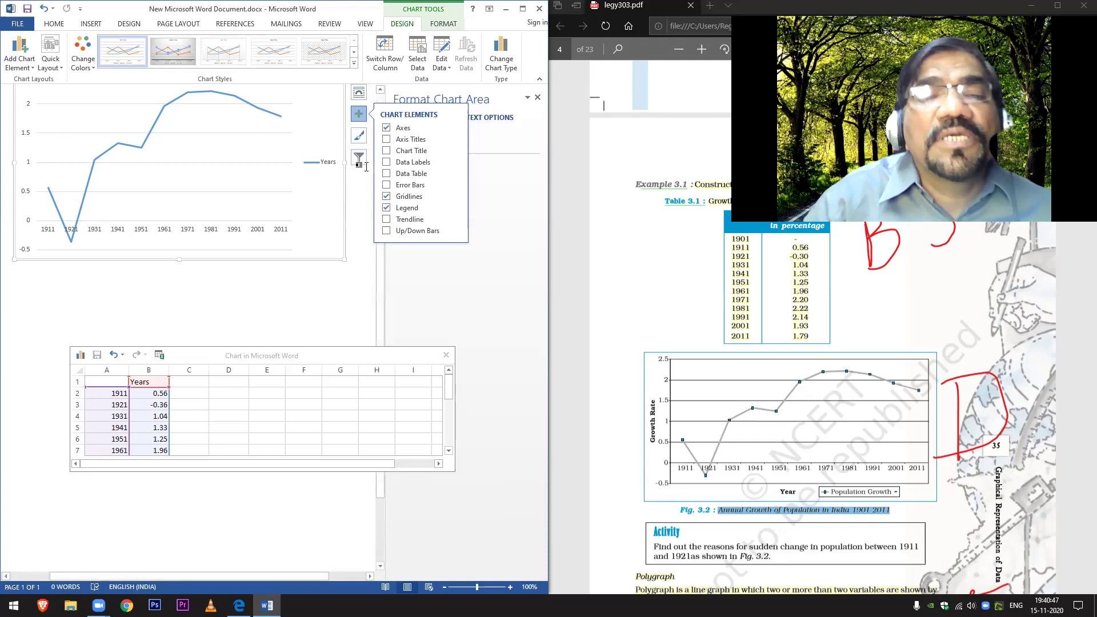
# Step: Turn on Axis Titles for both axes and show the axis title's text settings
pyautogui.click(388, 140)
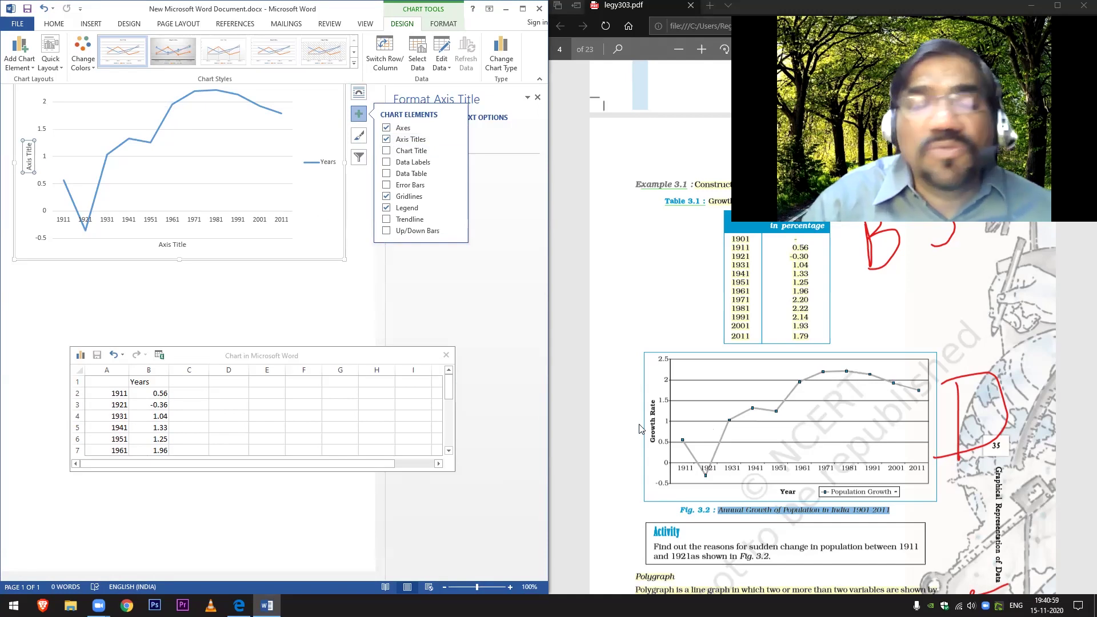
pyautogui.click(30, 163)
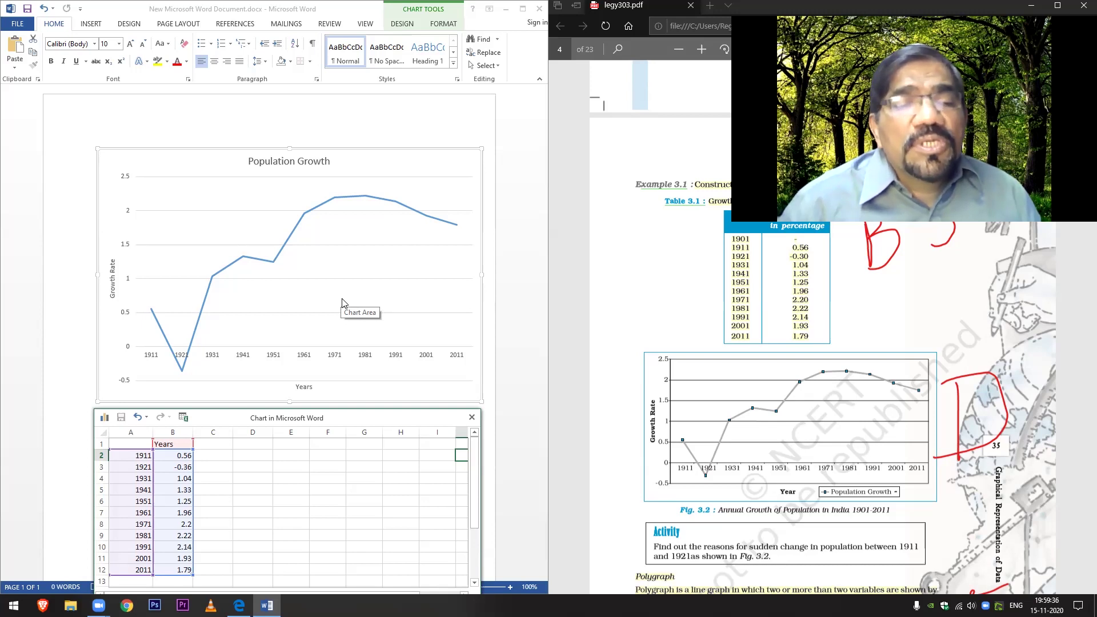
# Step: Add then remove Data Labels, remove the Data Table, and open its layout choices
pyautogui.scroll(-1, 343, 303)
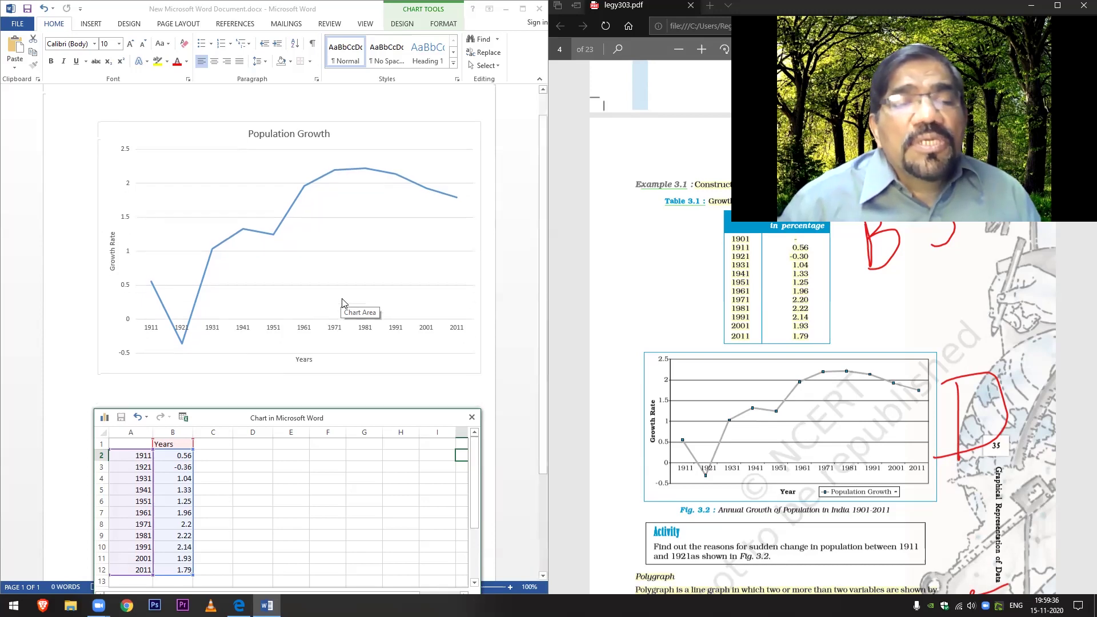
pyautogui.click(430, 160)
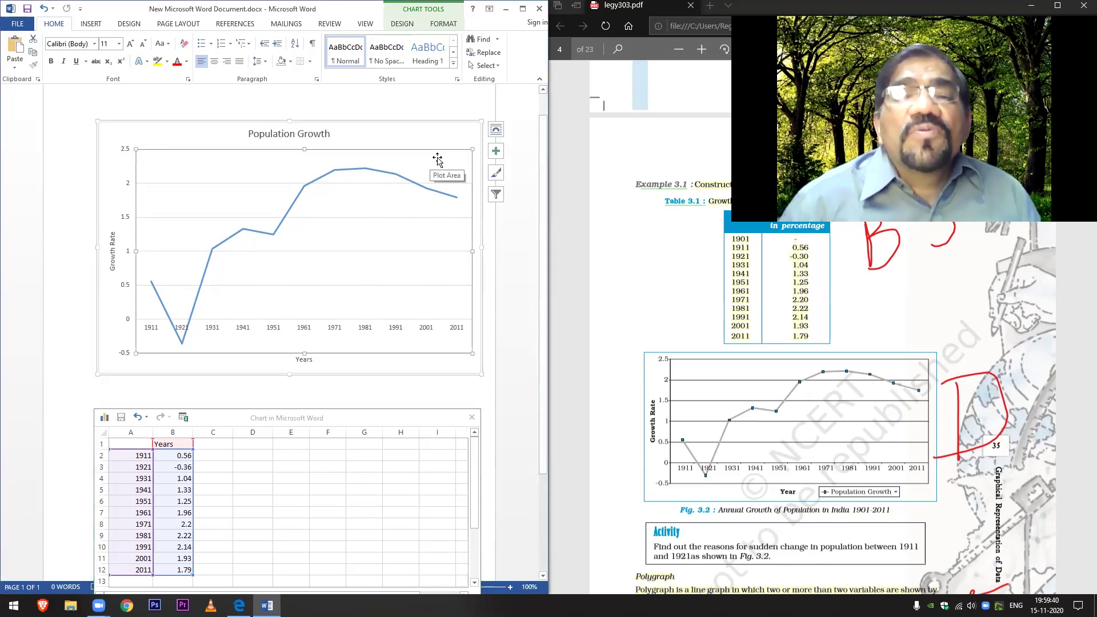
pyautogui.click(497, 151)
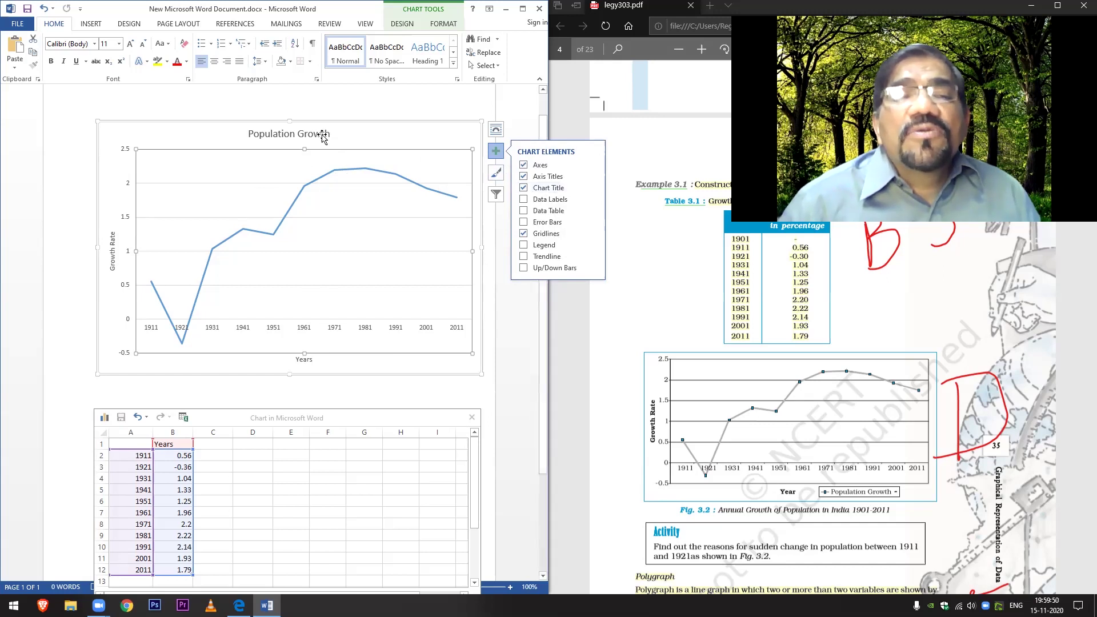
pyautogui.click(524, 199)
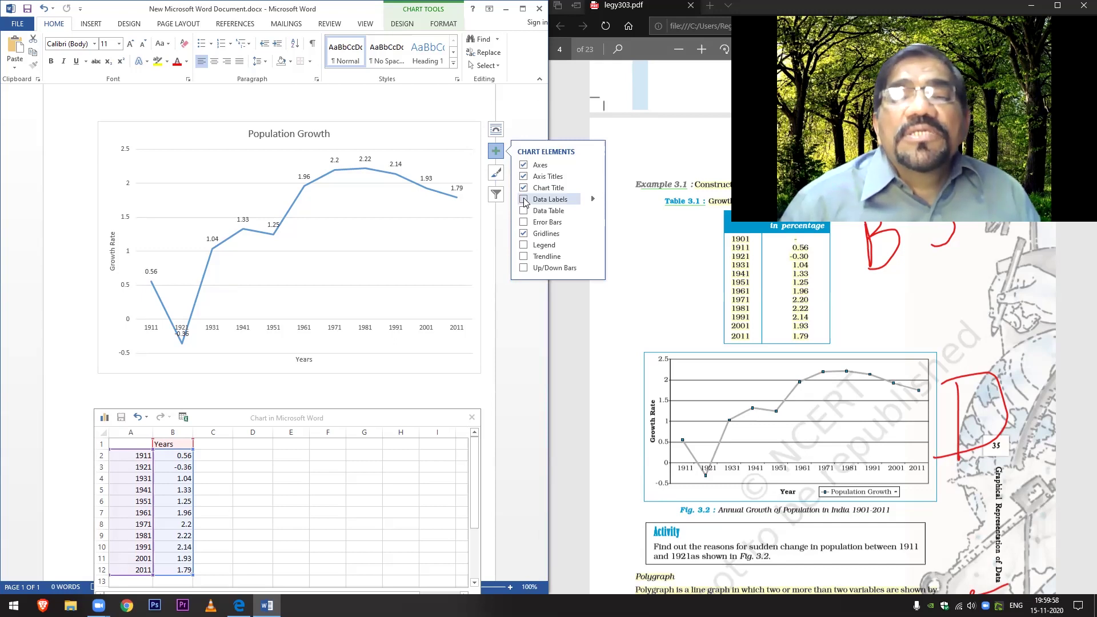
pyautogui.click(524, 211)
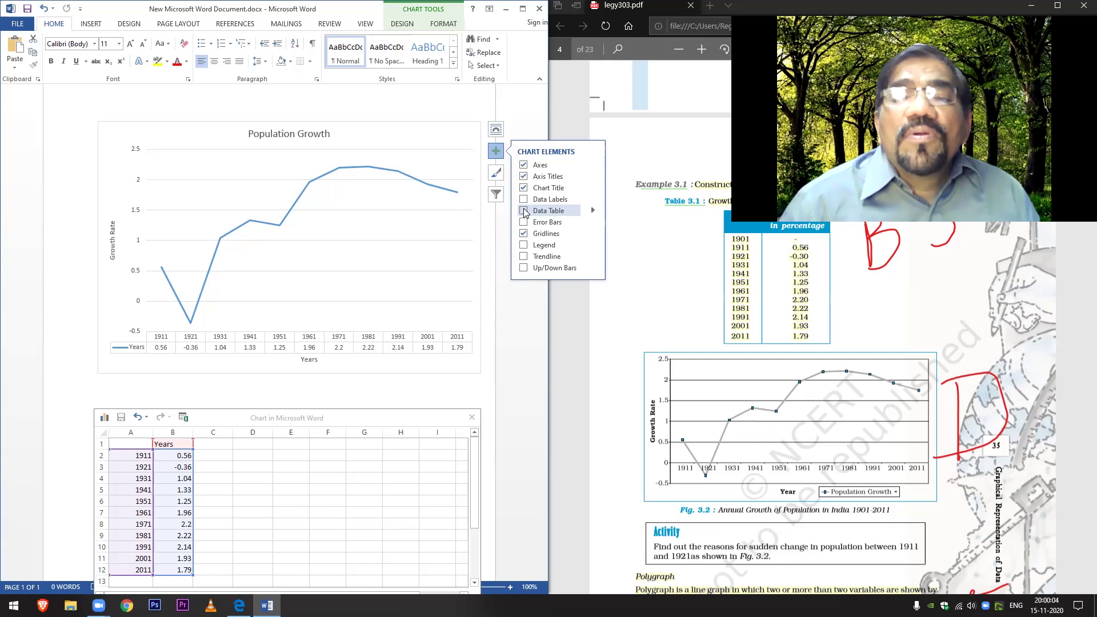
pyautogui.click(524, 211)
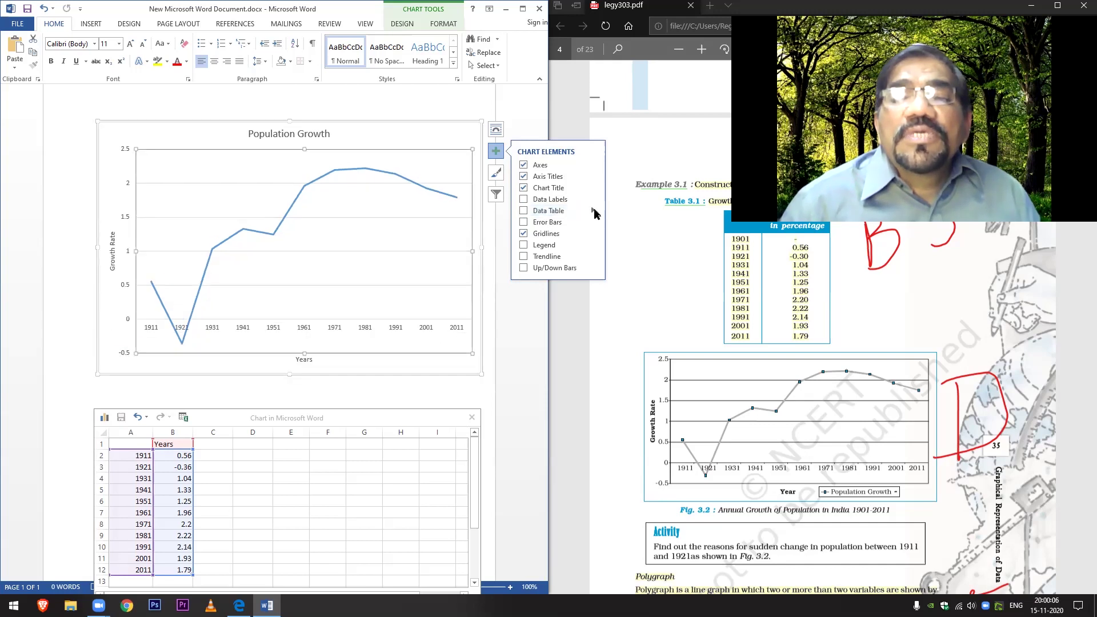
pyautogui.click(593, 211)
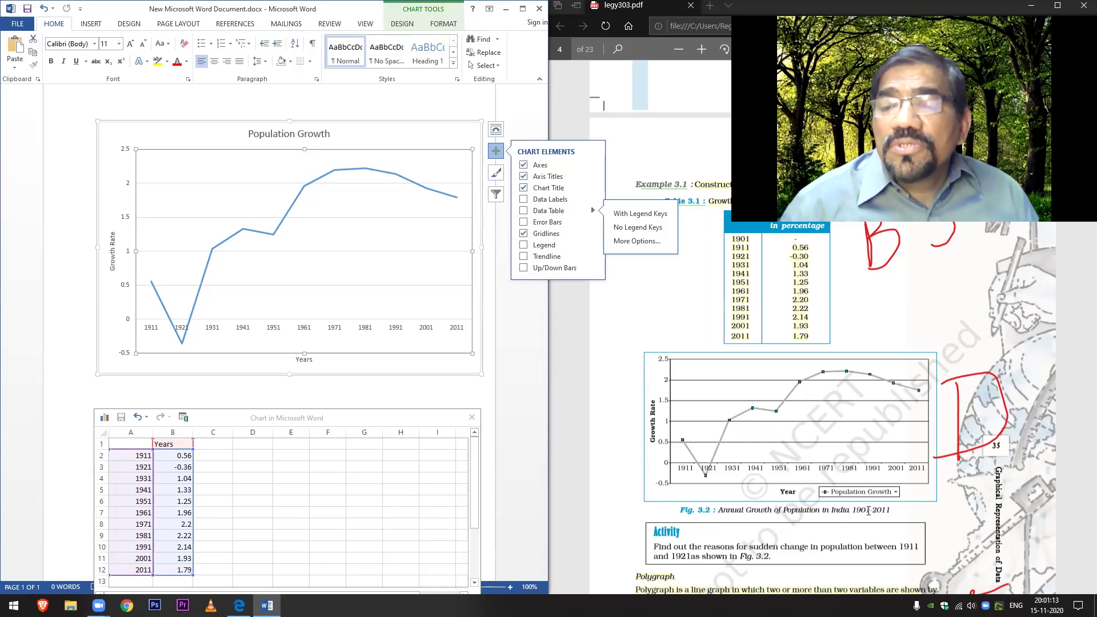
# Step: Retype the chart title as 'Annual Growth of Population in India 1911 - 2011', fixing the repeated word and wrong year
pyautogui.click(295, 130)
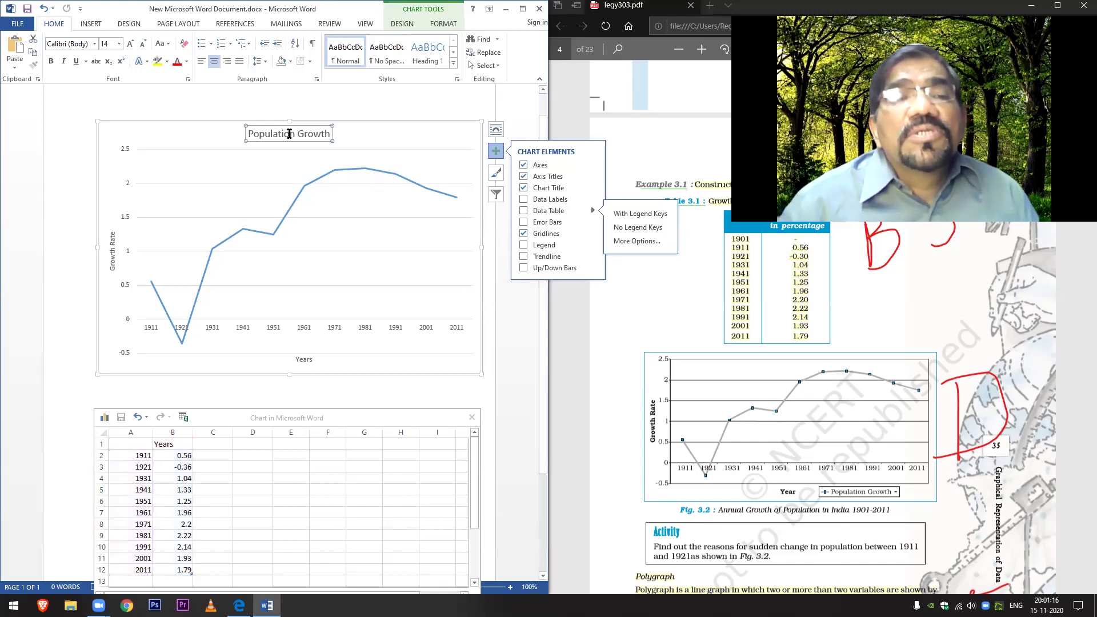
pyautogui.click(253, 133)
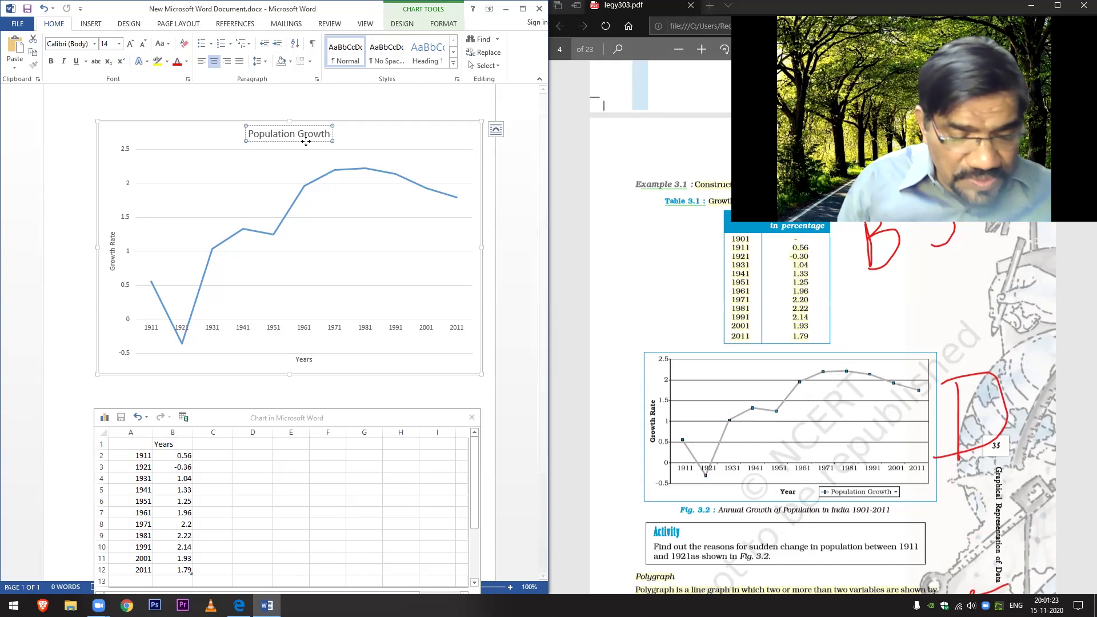
pyautogui.write('Annual Growth of')
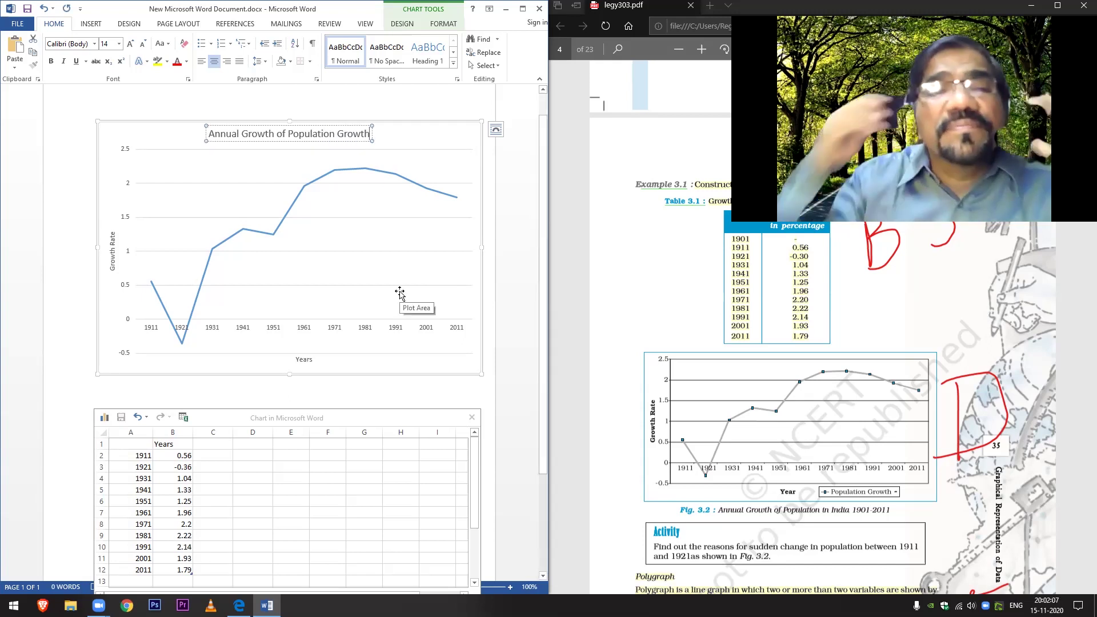
pyautogui.press('BackSpace')
pyautogui.press('BackSpace')
pyautogui.press('BackSpace')
pyautogui.press('BackSpace')
pyautogui.press('BackSpace')
pyautogui.press('BackSpace')
pyautogui.press('BackSpace')
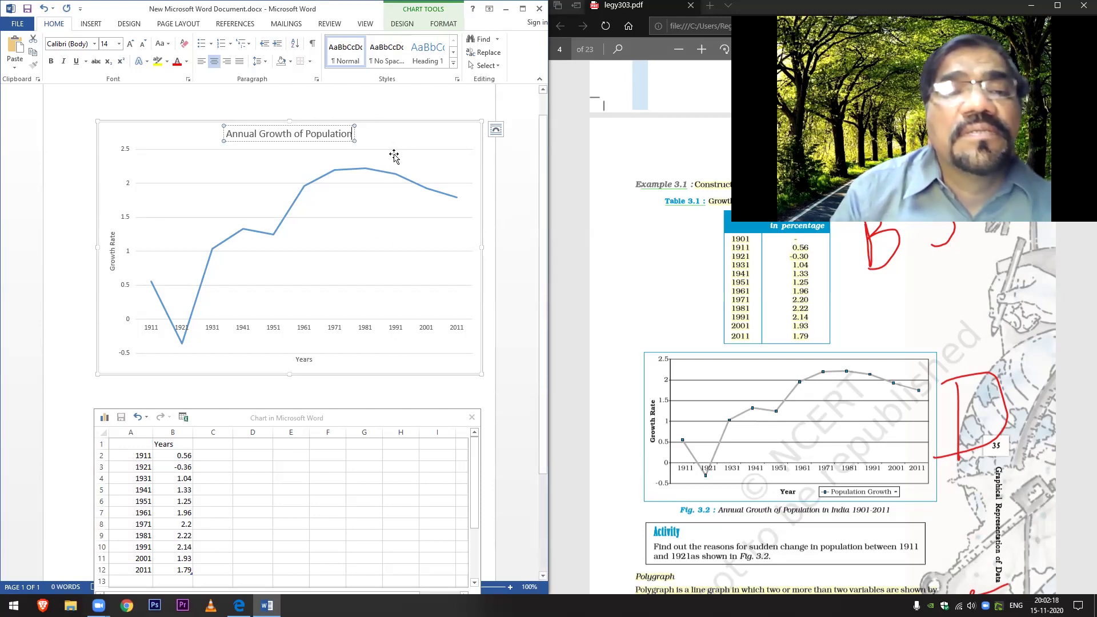
pyautogui.write('of Population')
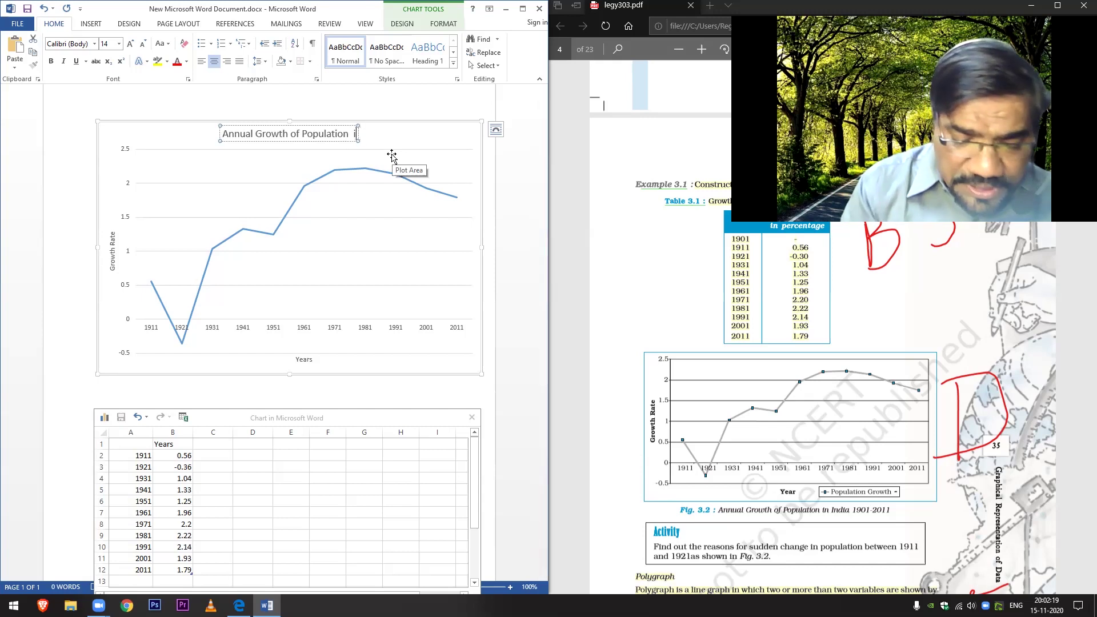
pyautogui.write('  in')
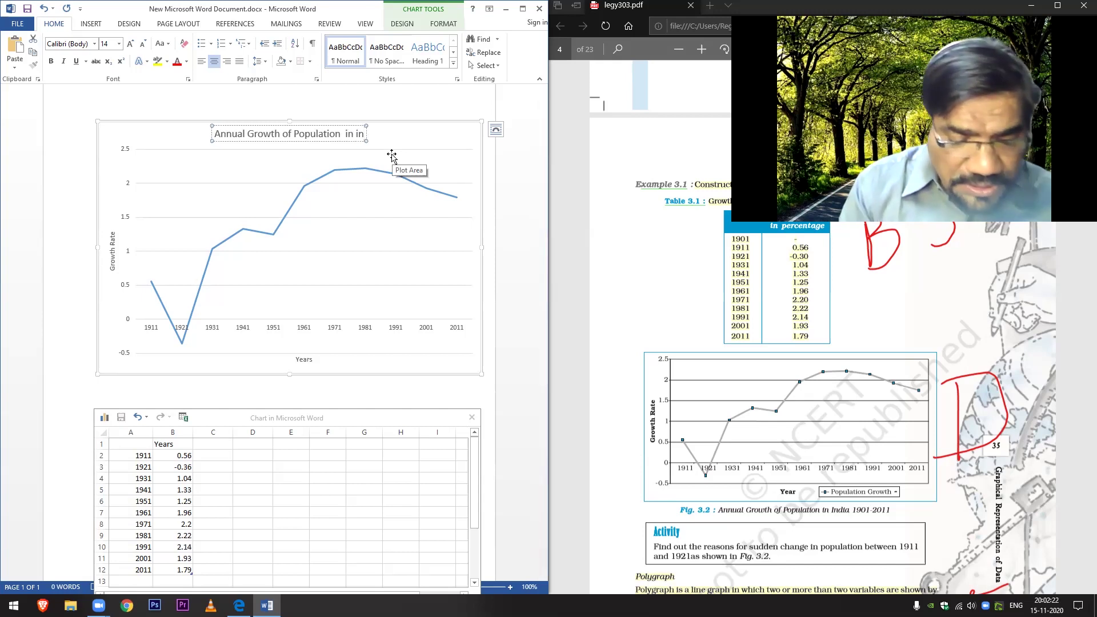
pyautogui.write(' India')
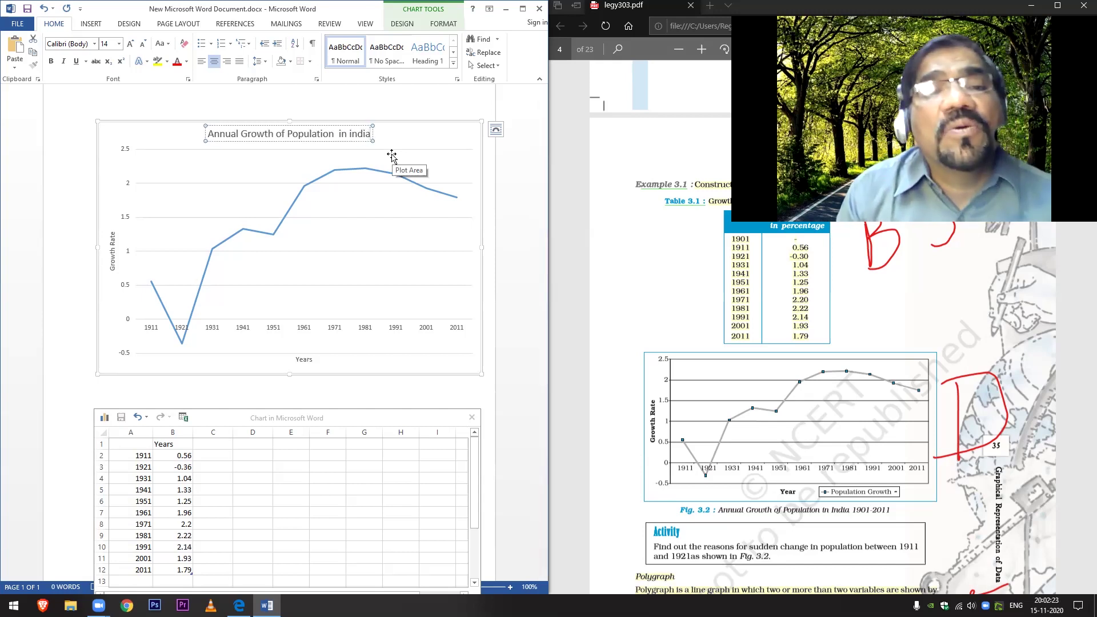
pyautogui.write(' 1901')
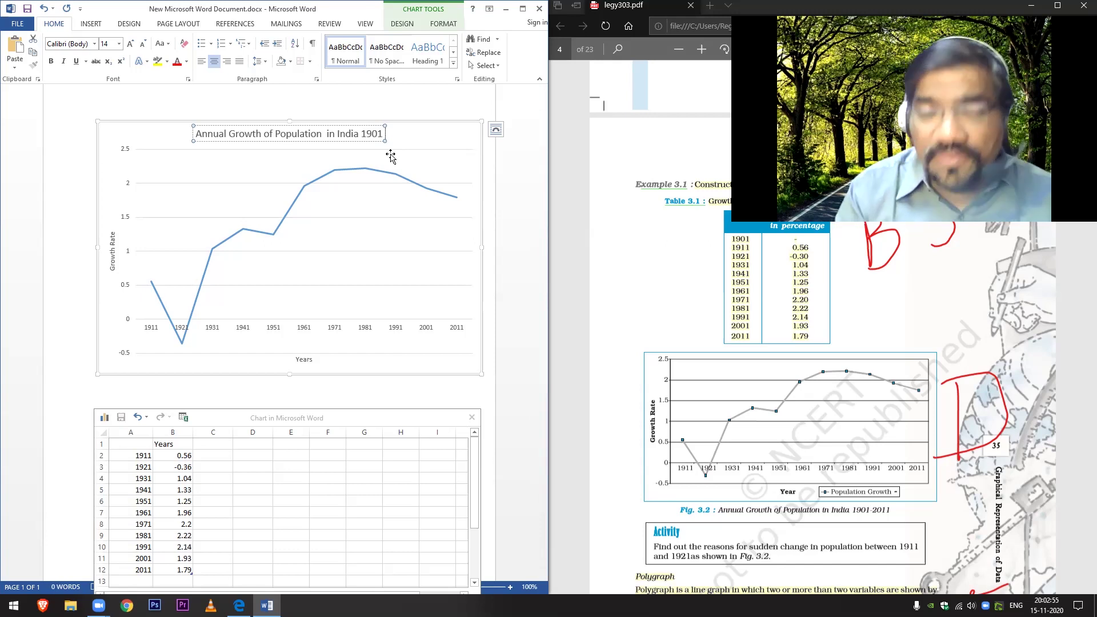
pyautogui.press('BackSpace')
pyautogui.press('BackSpace')
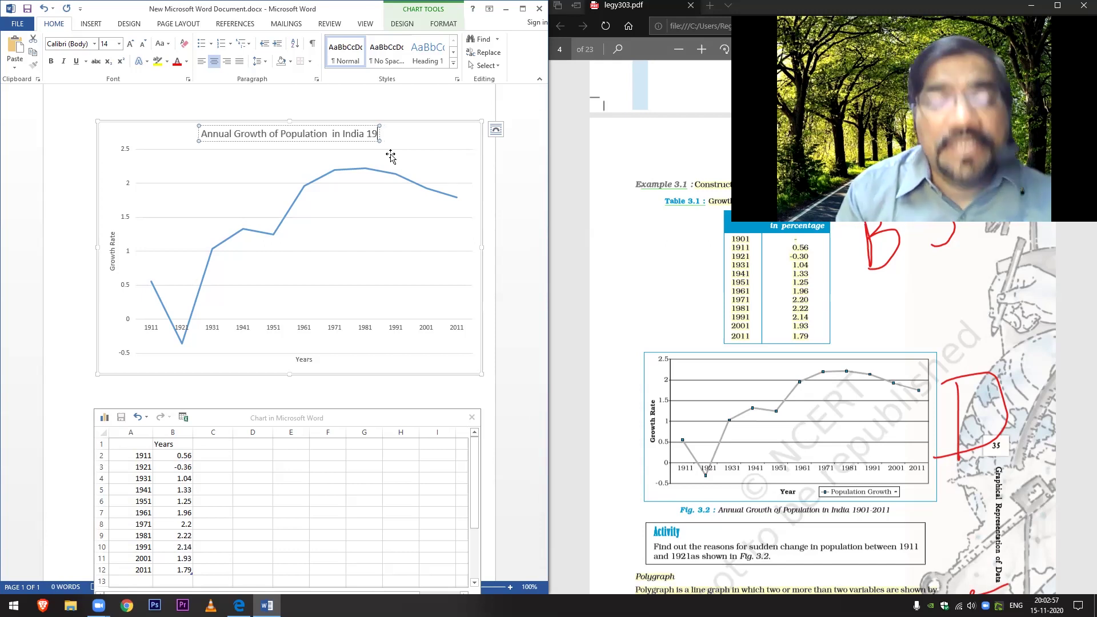
pyautogui.write('11')
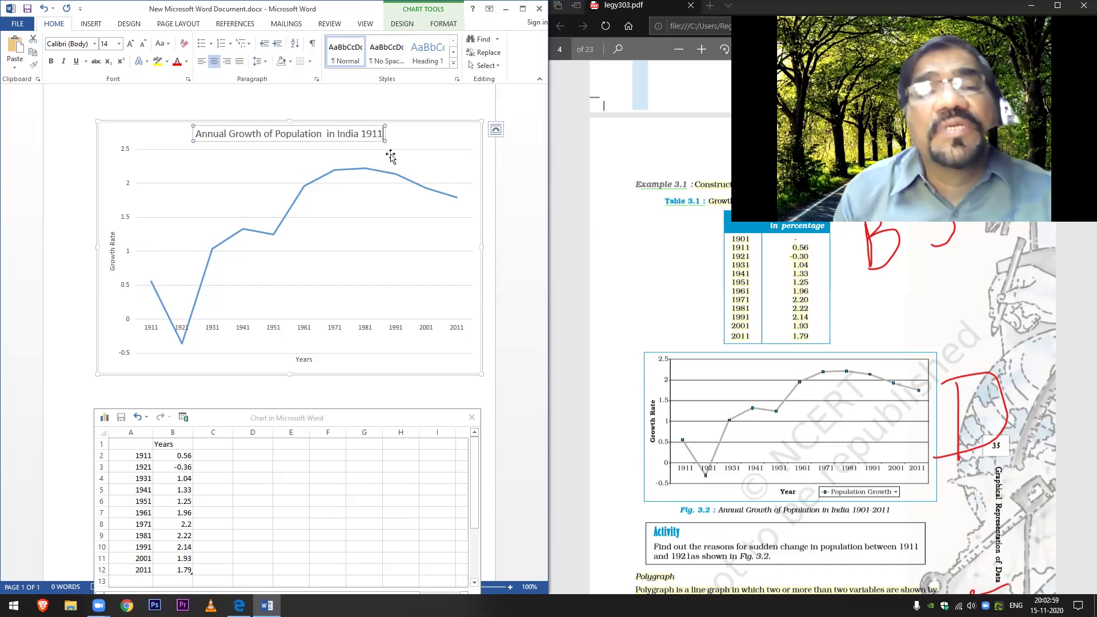
pyautogui.write(' 2011')
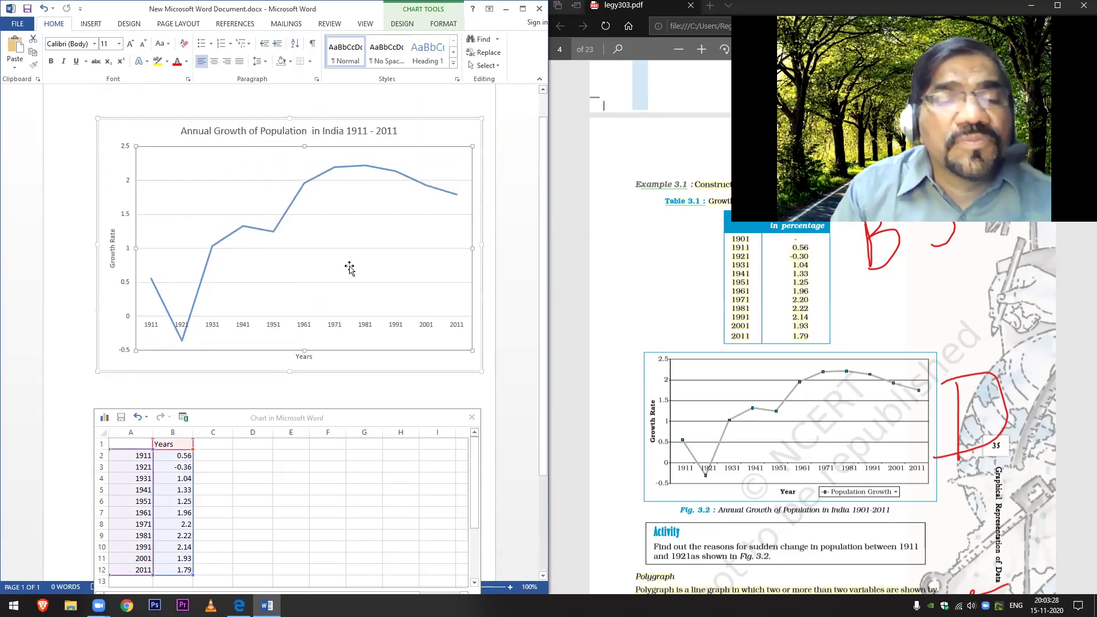
pyautogui.click(281, 420)
pyautogui.moveTo(280, 417); pyautogui.dragTo(285, 393)
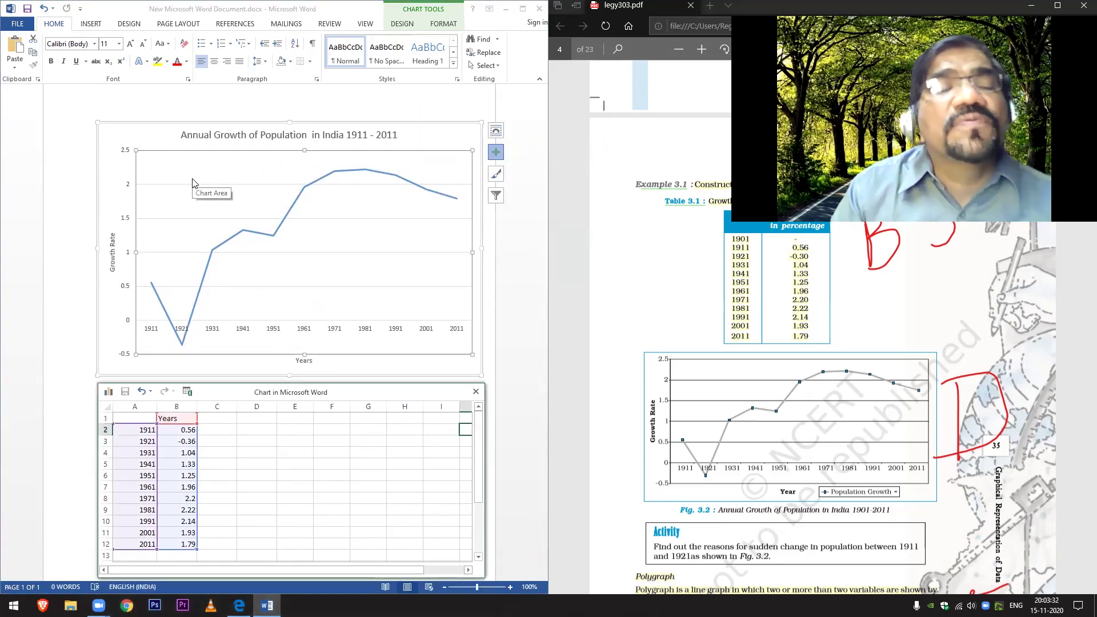